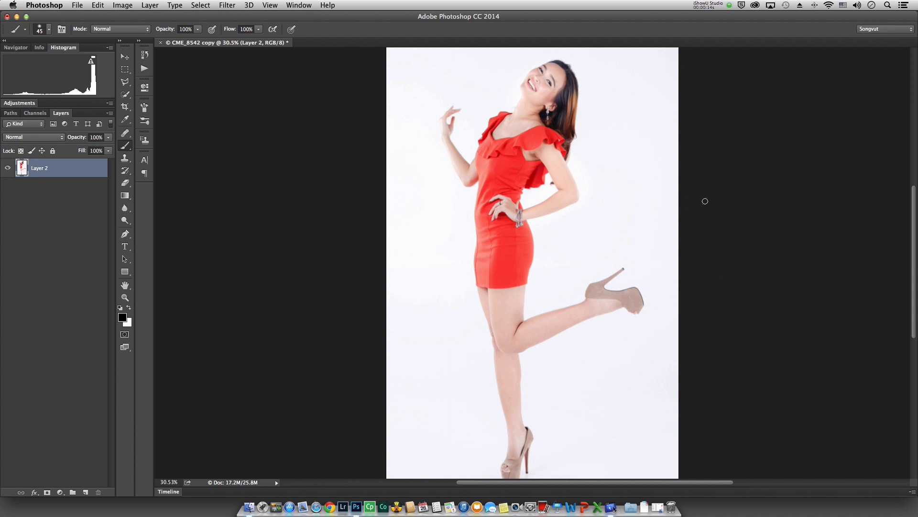
Convert Layer 2 to a smart object and open the Filter menu to reach Blur Gallery.
left_click(125, 285)
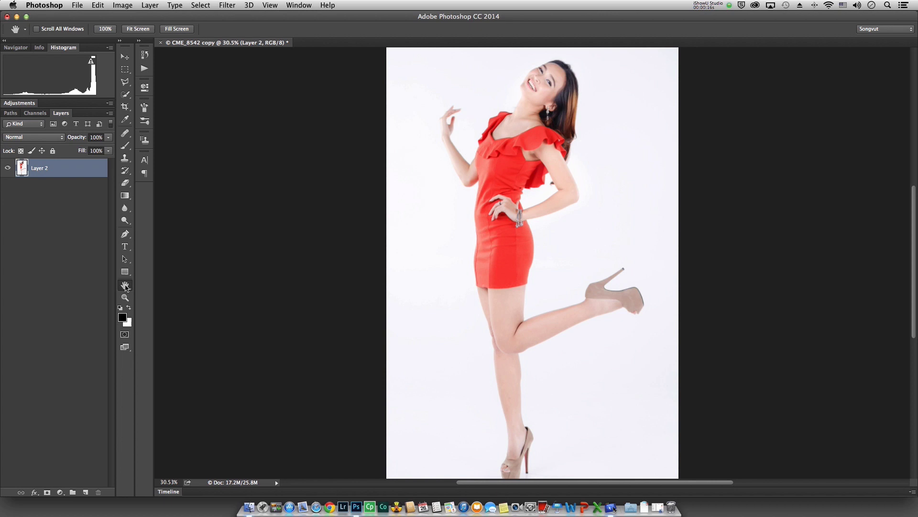
right_click(84, 169)
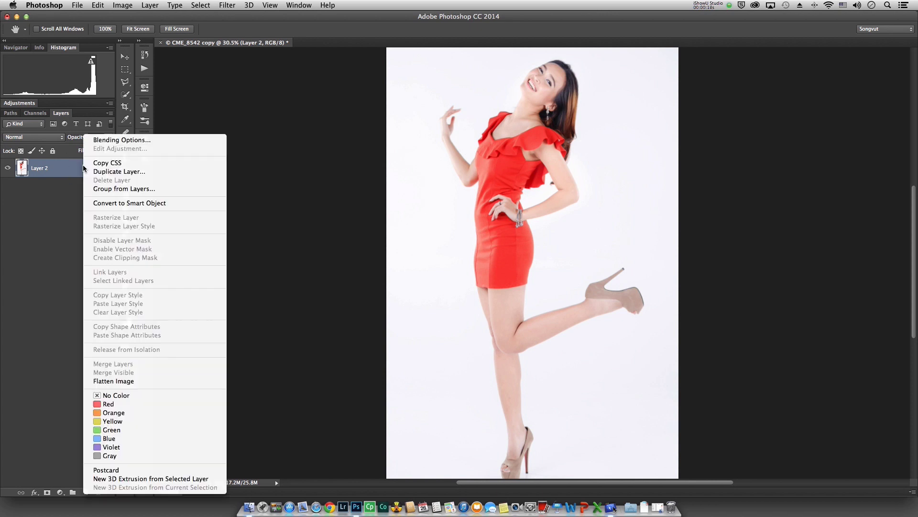
left_click(125, 205)
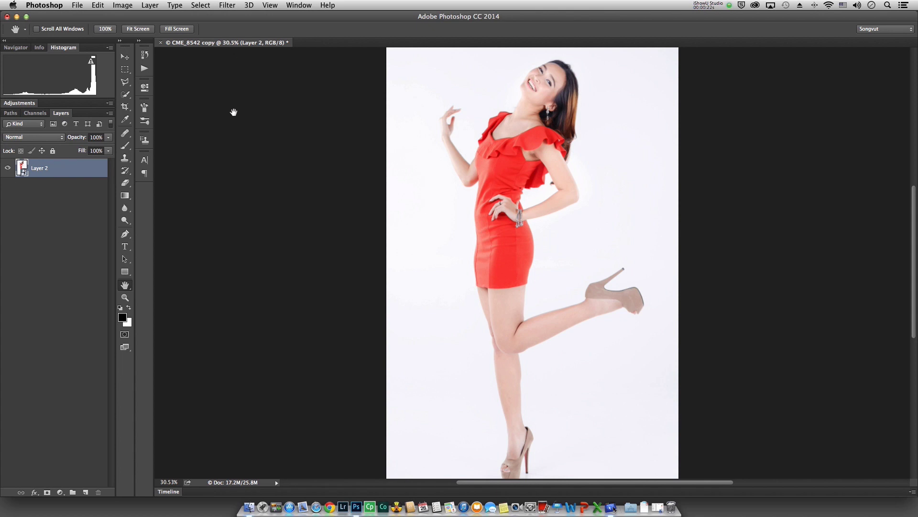
left_click(228, 8)
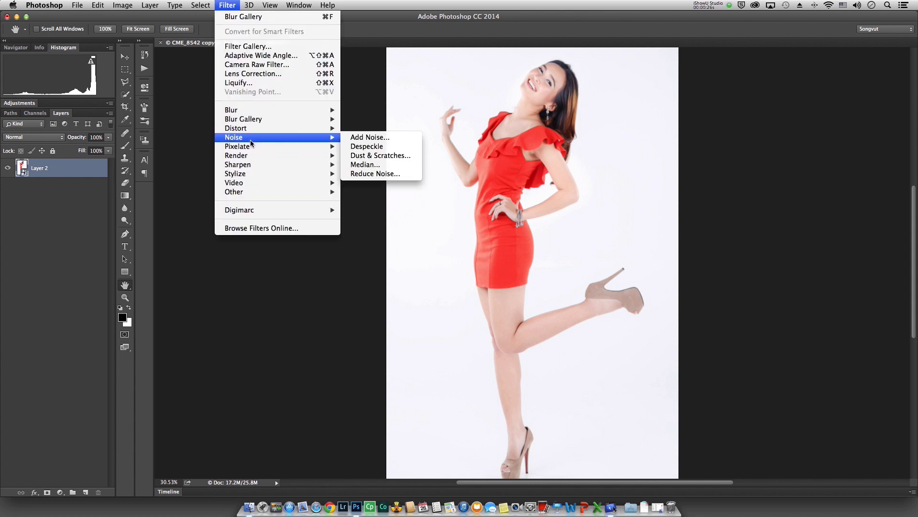
mouse_move(243, 119)
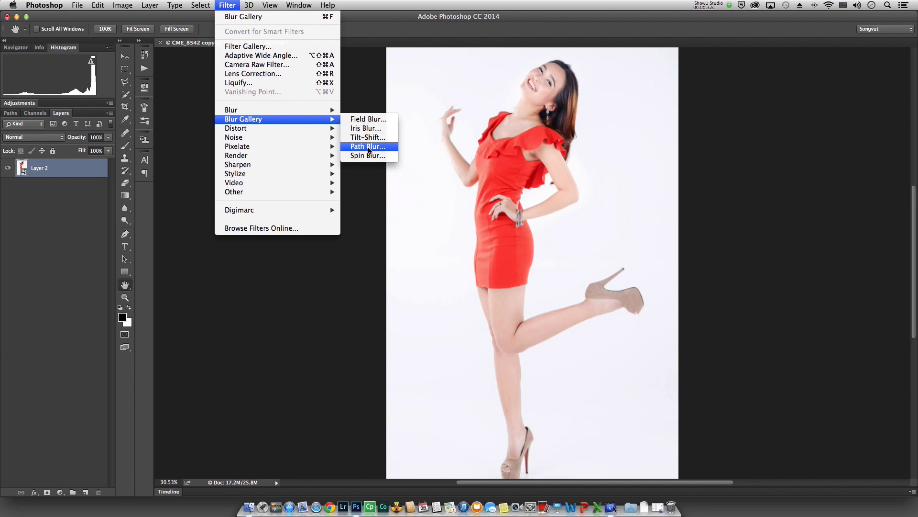
Add a Path Blur with shape handles hidden, aimed down from the raised shoe at 255% speed.
left_click(369, 146)
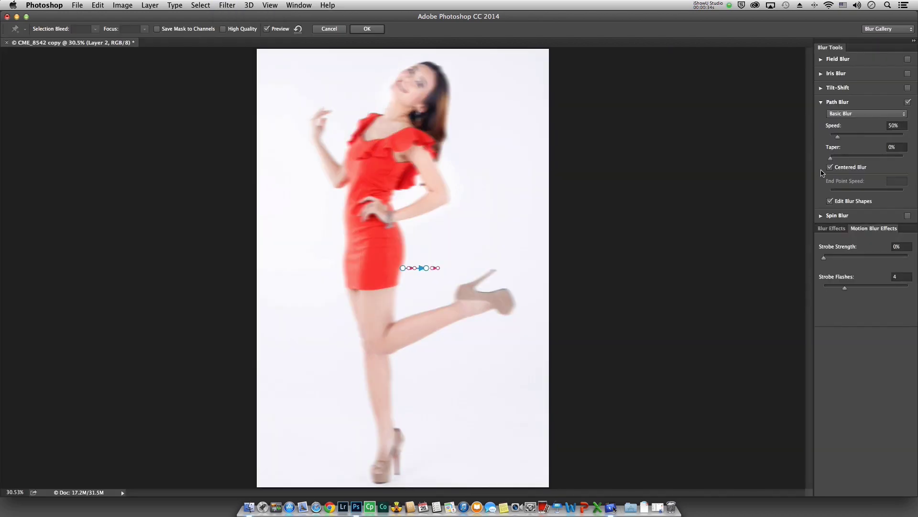
left_click(830, 202)
left_click_drag(403, 268, 484, 301)
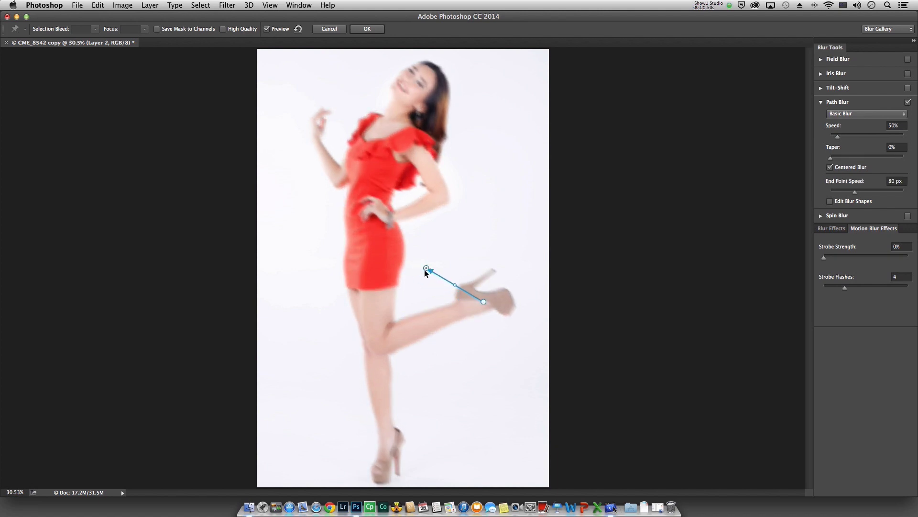
left_click_drag(426, 267, 479, 363)
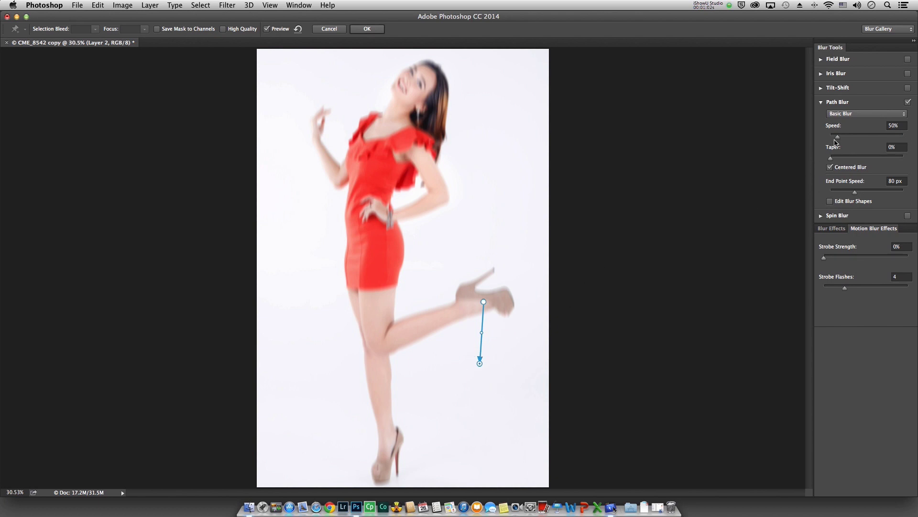
left_click_drag(837, 137, 868, 143)
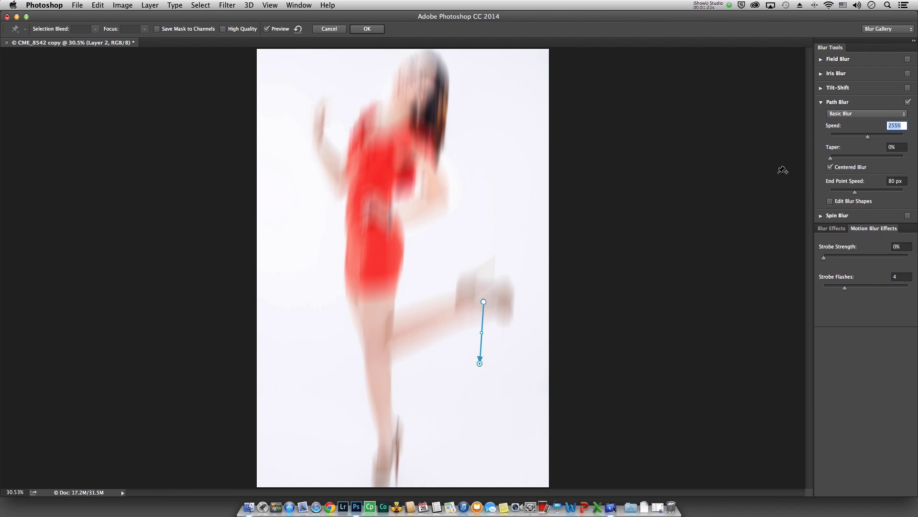
Turn off Centered Blur, lower speed to 150%, and curve the path down-left below the shoe.
left_click(830, 167)
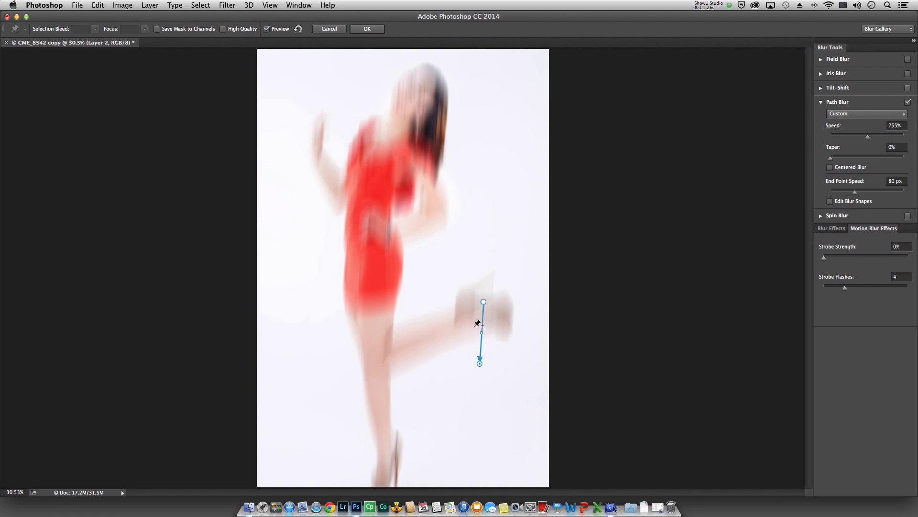
mouse_move(869, 137)
left_mouse_down()
mouse_move(837, 140)
mouse_move(860, 139)
mouse_move(850, 137)
left_mouse_up()
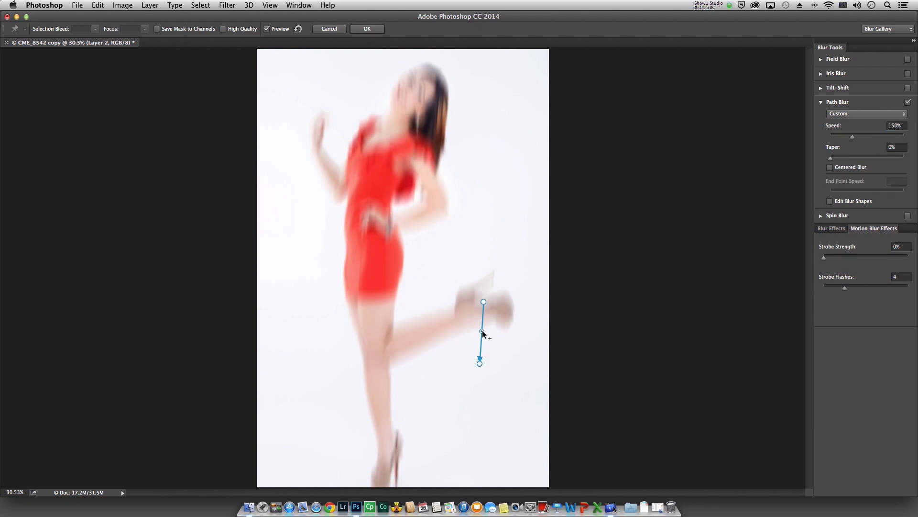
left_click_drag(482, 332, 486, 331)
left_click_drag(480, 364, 467, 375)
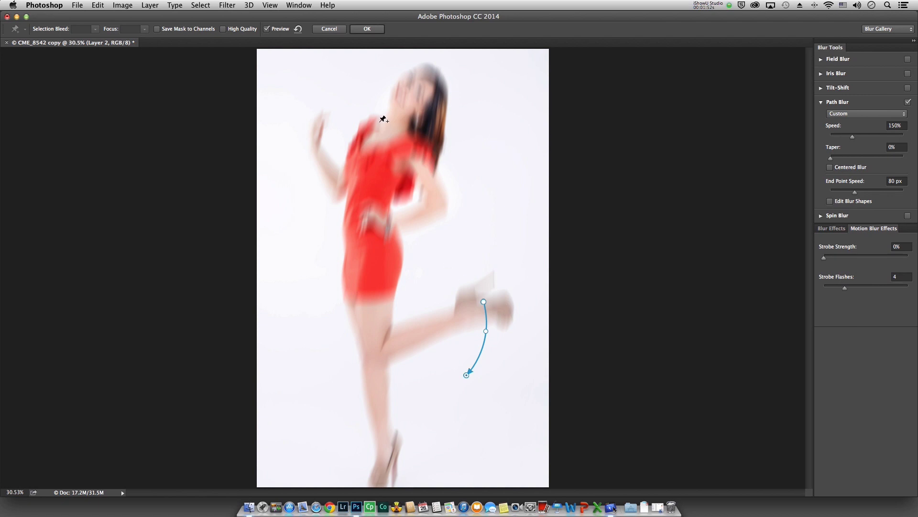
Cancel the curved blur and restart Path Blur along the raised leg from knee to heel at 118% speed.
left_click(329, 29)
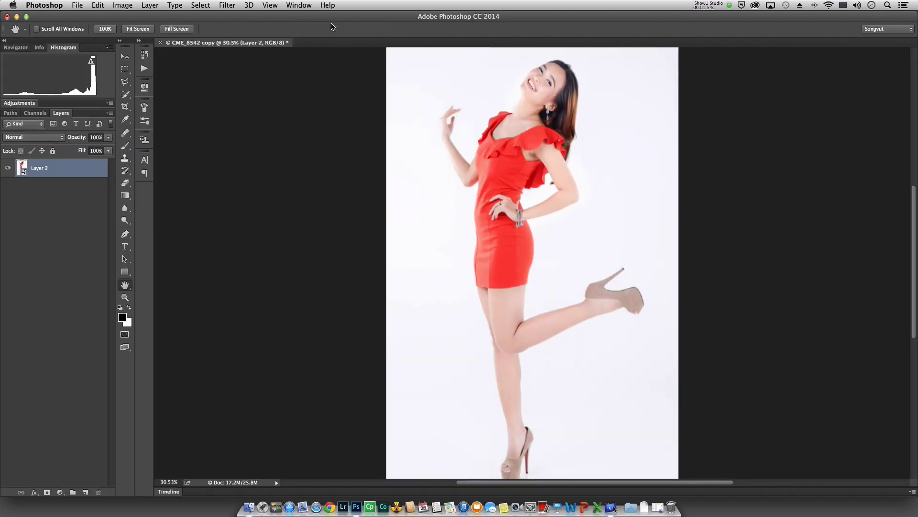
left_click(228, 5)
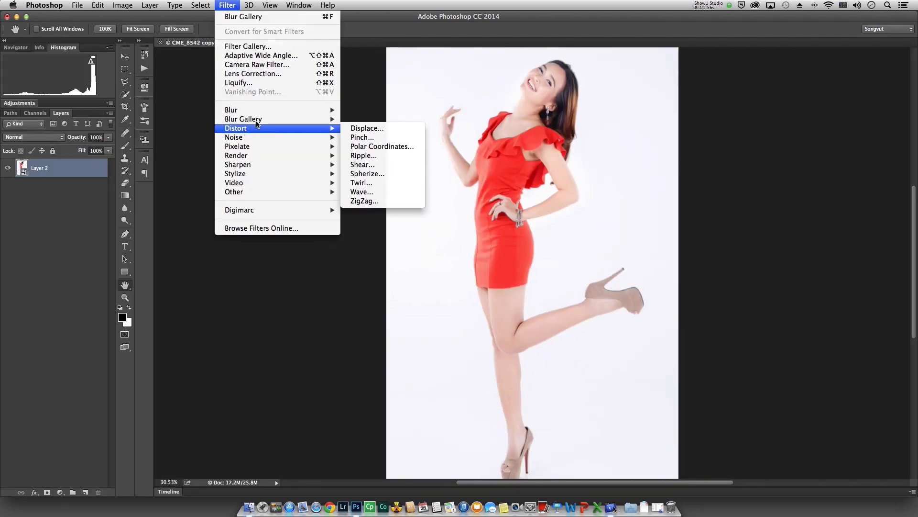
mouse_move(243, 119)
left_click(362, 146)
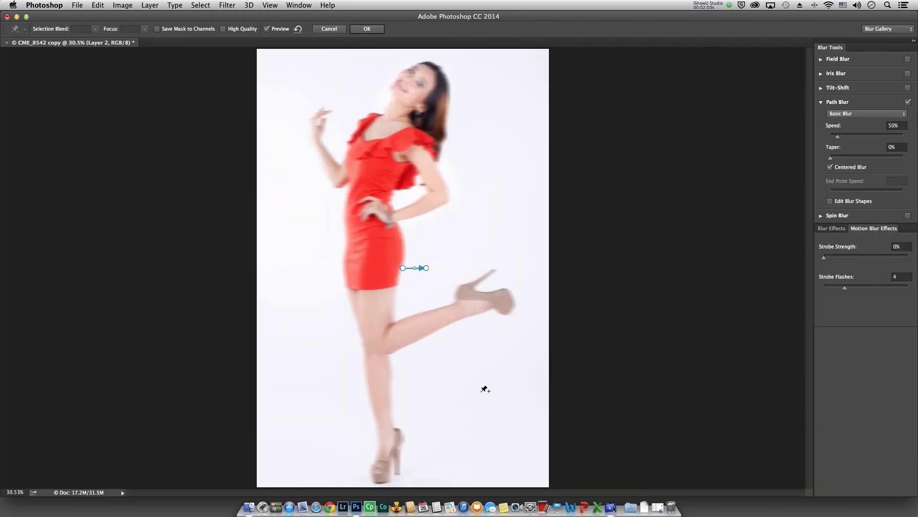
left_click_drag(402, 269, 388, 344)
left_click_drag(426, 270, 505, 296)
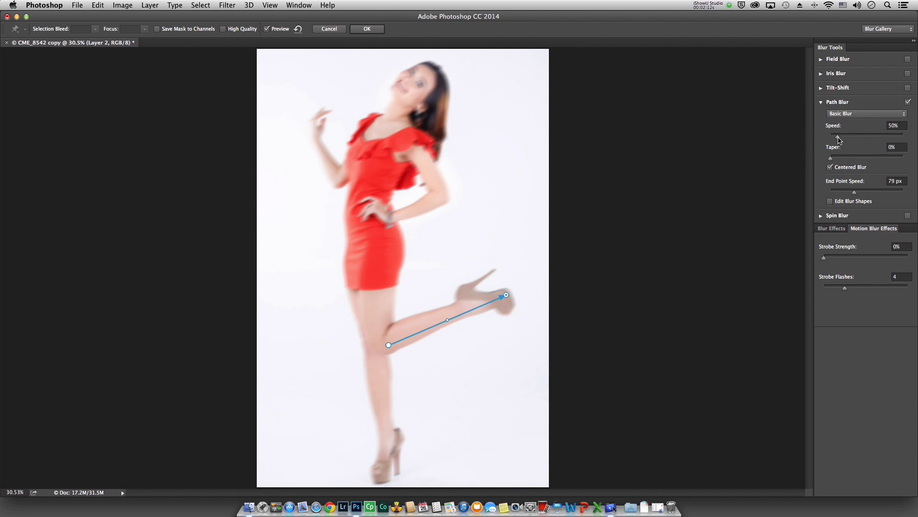
left_click_drag(838, 138, 844, 139)
Make the leg's path blur non-centered at 108% speed.
left_click(831, 167)
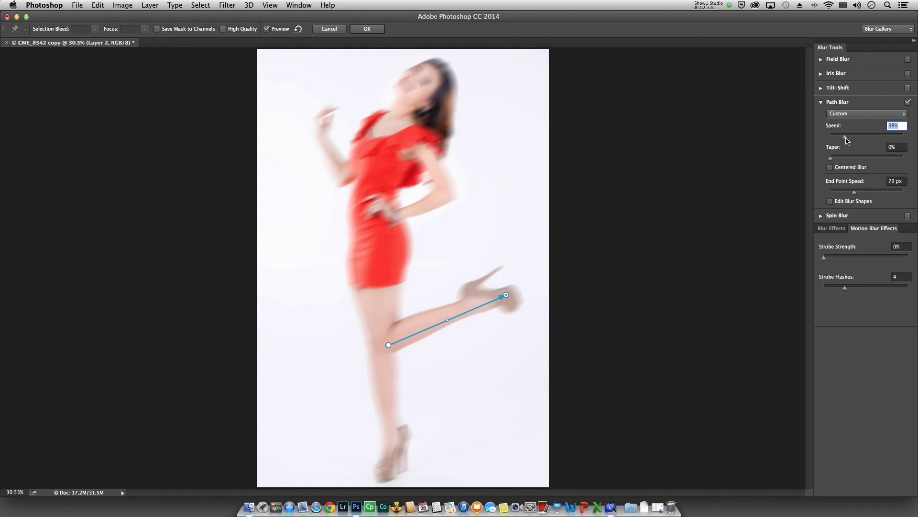
left_click_drag(845, 138, 848, 139)
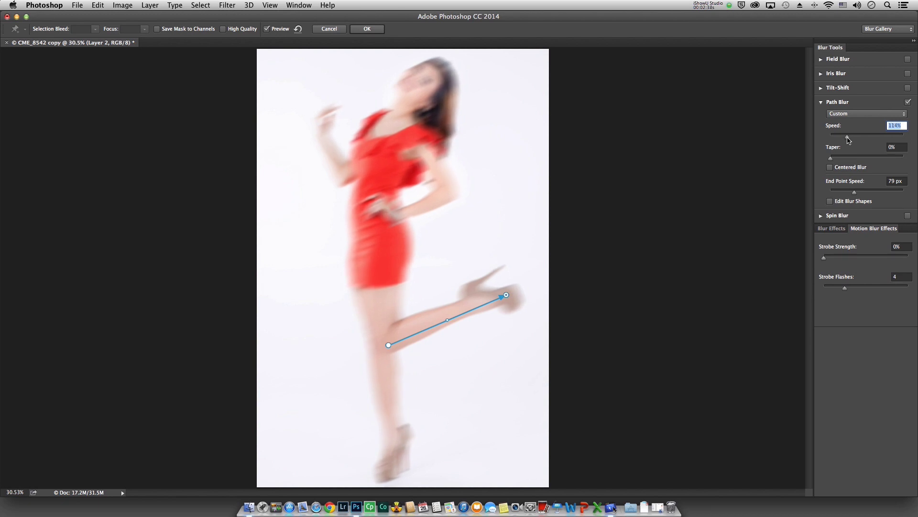
left_click_drag(848, 139, 845, 139)
Select the path end point and raise its End Point Speed to 182 px.
left_click(388, 345)
mouse_move(854, 192)
left_mouse_down()
mouse_move(866, 193)
mouse_move(827, 192)
left_mouse_up()
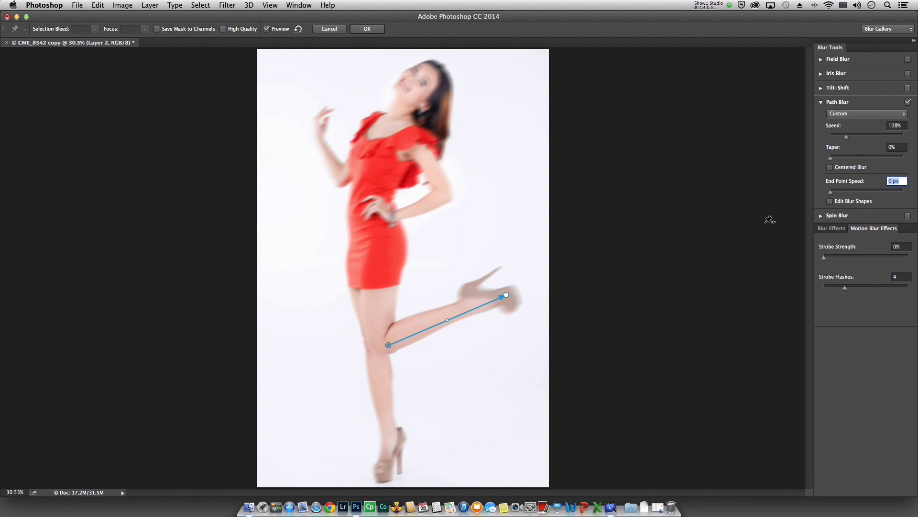
left_click(506, 297)
mouse_move(871, 192)
left_mouse_down()
mouse_move(856, 190)
mouse_move(864, 192)
left_mouse_up()
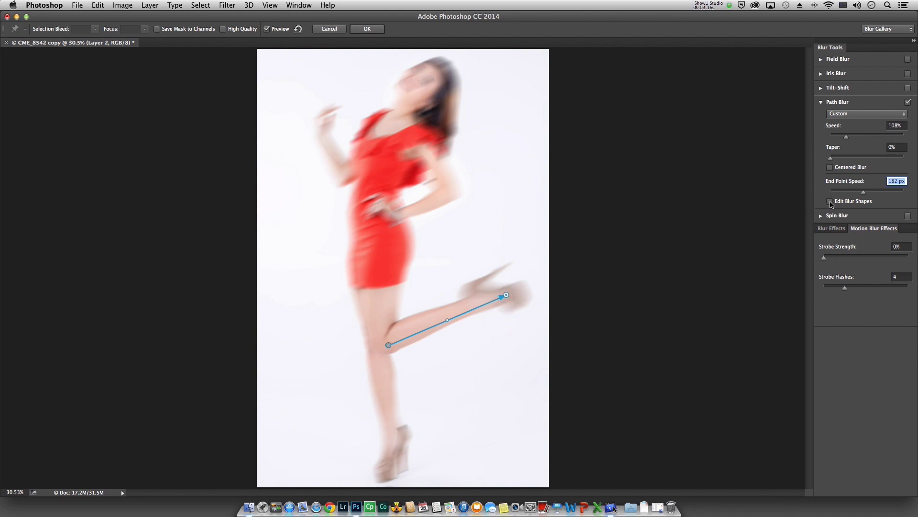
Show blur shapes, angle the heel's blur arrow downward, and set End Point Speed to 202 px.
left_click(831, 201)
left_click_drag(529, 293, 496, 351)
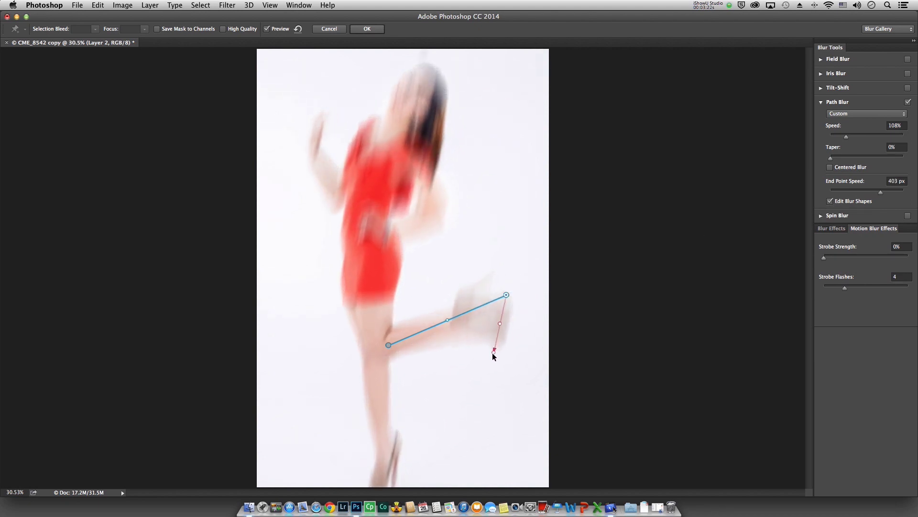
left_click_drag(495, 346, 505, 317)
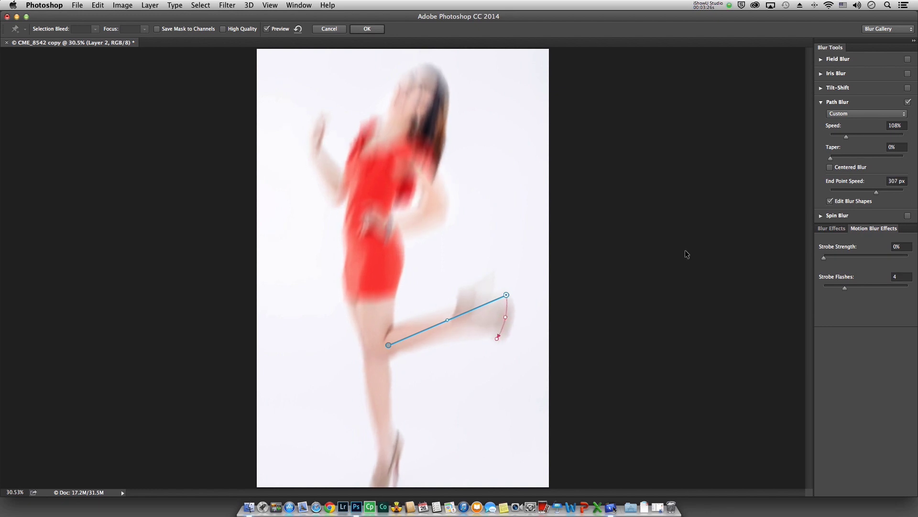
left_click_drag(880, 195, 872, 195)
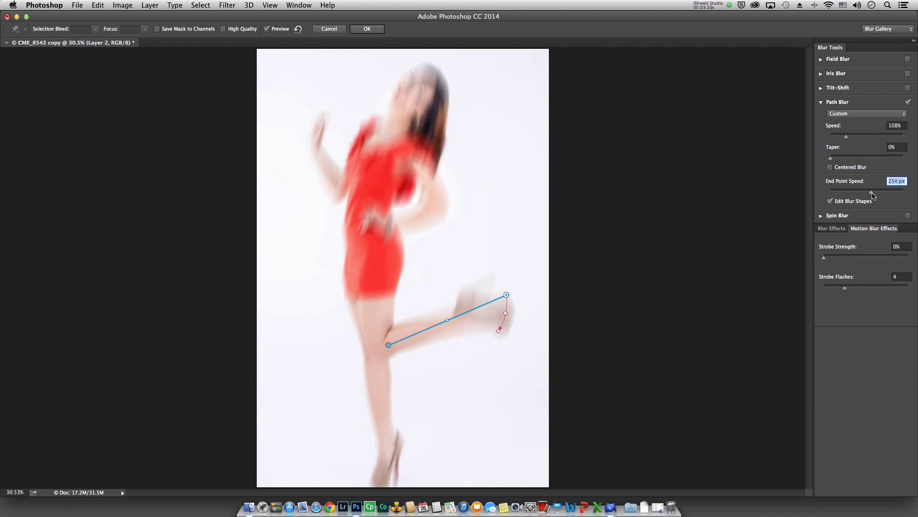
left_click_drag(872, 194, 868, 192)
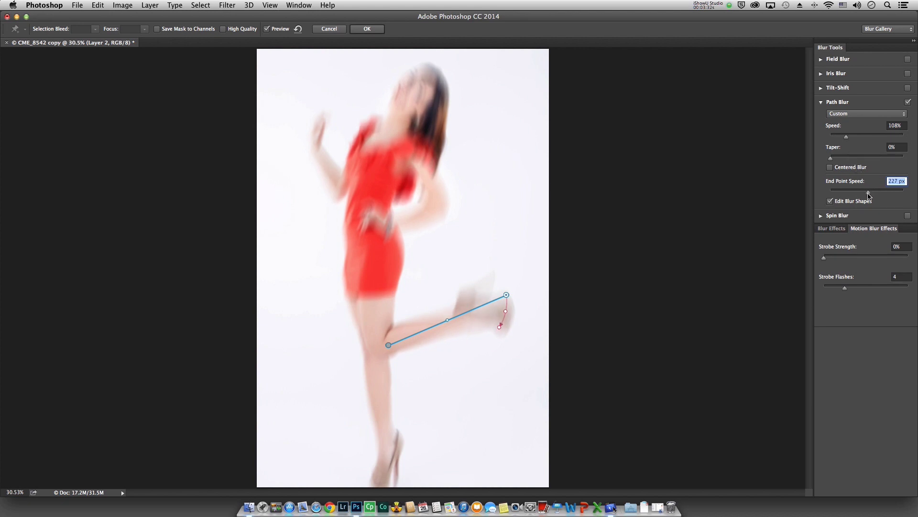
left_click(497, 327)
Fine-tune the heel's blur direction down-left and toggle Preview to compare with the original.
mouse_move(498, 329)
left_mouse_down()
mouse_move(482, 356)
mouse_move(500, 323)
left_mouse_up()
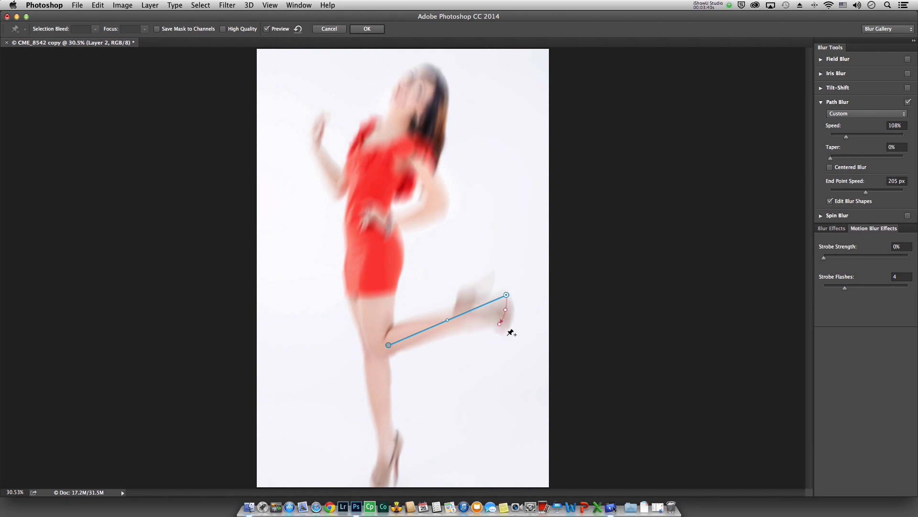
left_click_drag(498, 323, 496, 322)
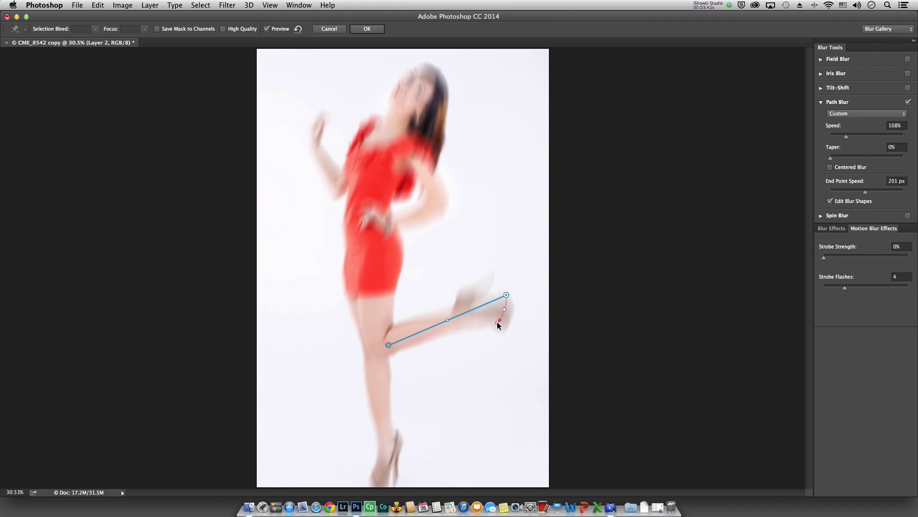
left_click(267, 29)
left_click(266, 29)
Draw a blur path on the raised arm, zero the blur at its bottom end, and reposition that end.
left_click(311, 131)
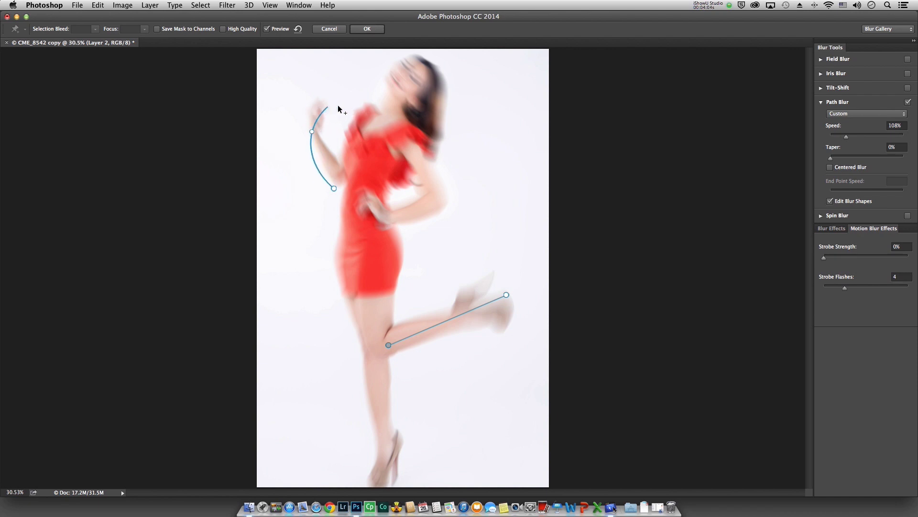
key("Escape")
left_click(333, 188)
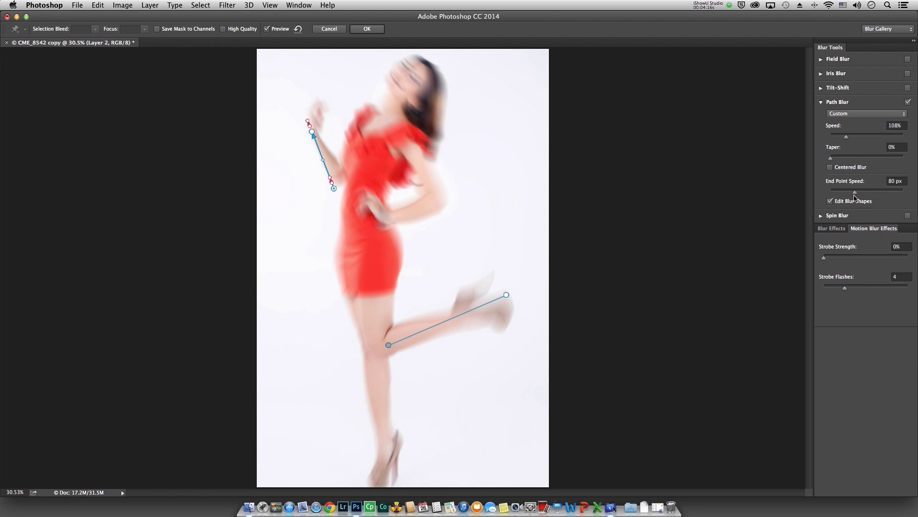
left_click_drag(856, 192, 831, 192)
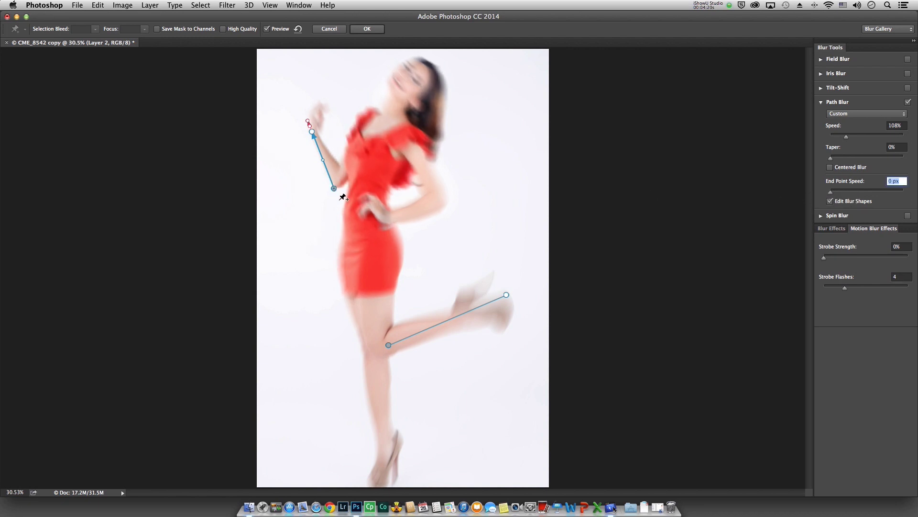
left_click_drag(334, 189, 335, 183)
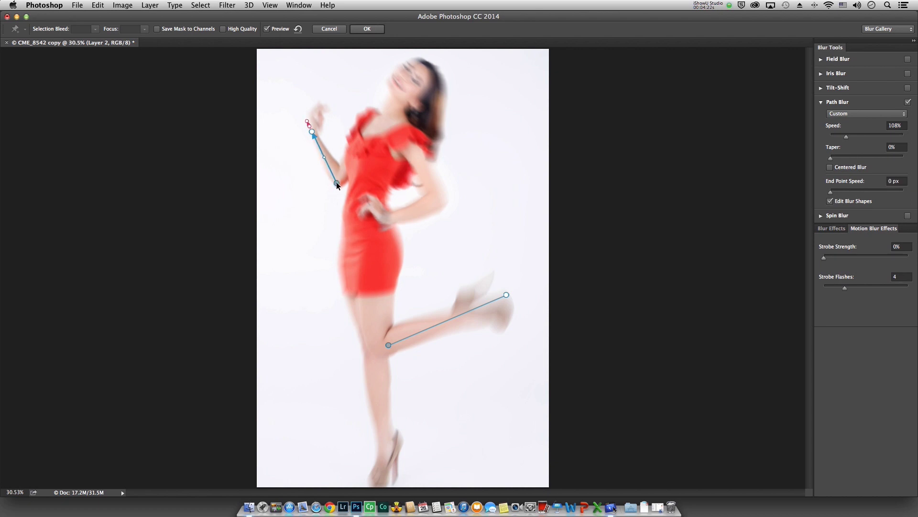
Strengthen the arm path's start blur, reduce its speed slightly, and begin a new path at the head.
left_click(312, 132)
left_click_drag(306, 123, 310, 148)
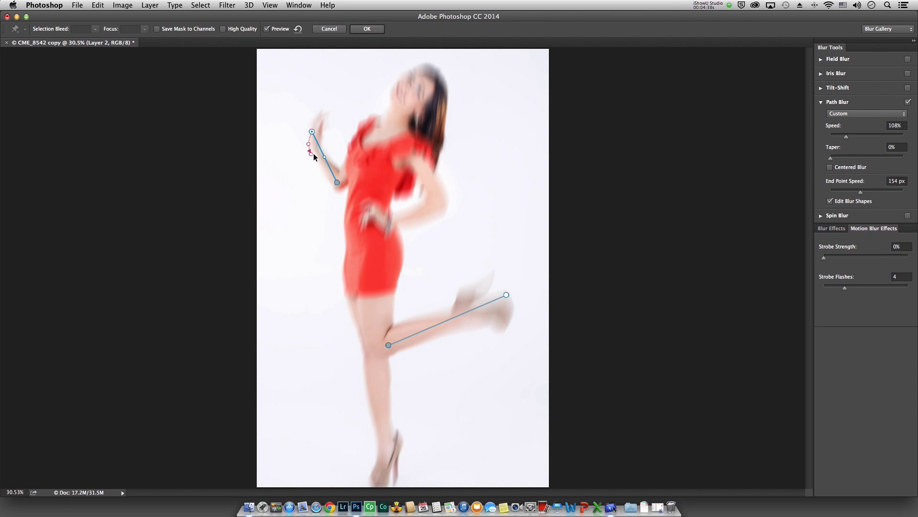
left_click_drag(860, 191, 857, 196)
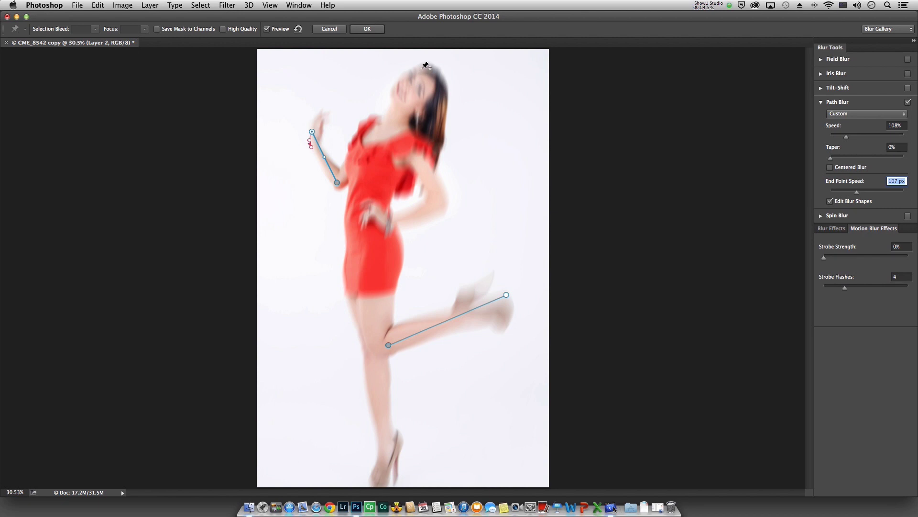
left_click(419, 68)
End the head path at the foot, set both end point speeds to 0 px, and preview the original.
double_click(380, 483)
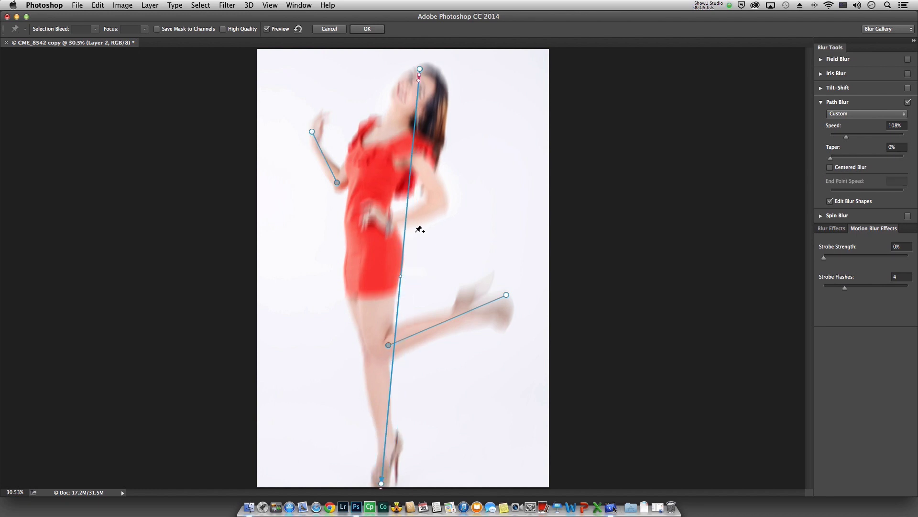
left_click(419, 70)
left_click_drag(856, 193, 830, 192)
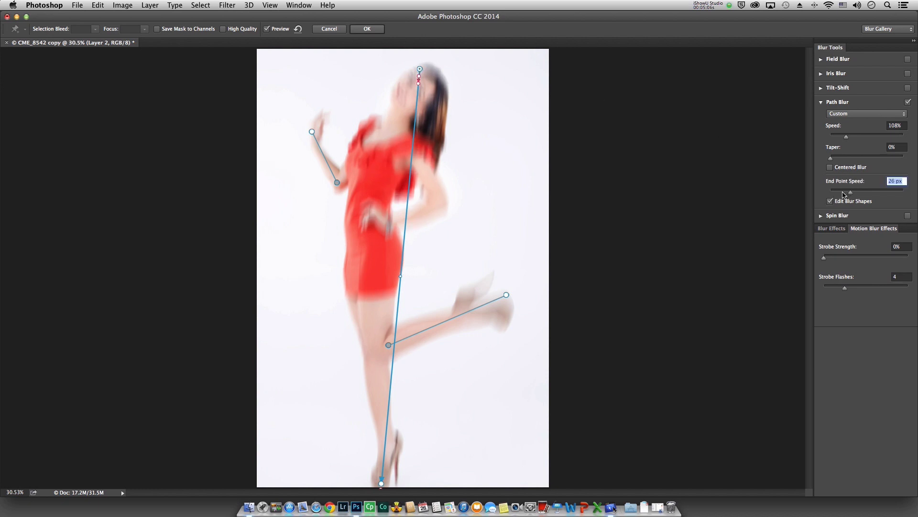
left_click(381, 482)
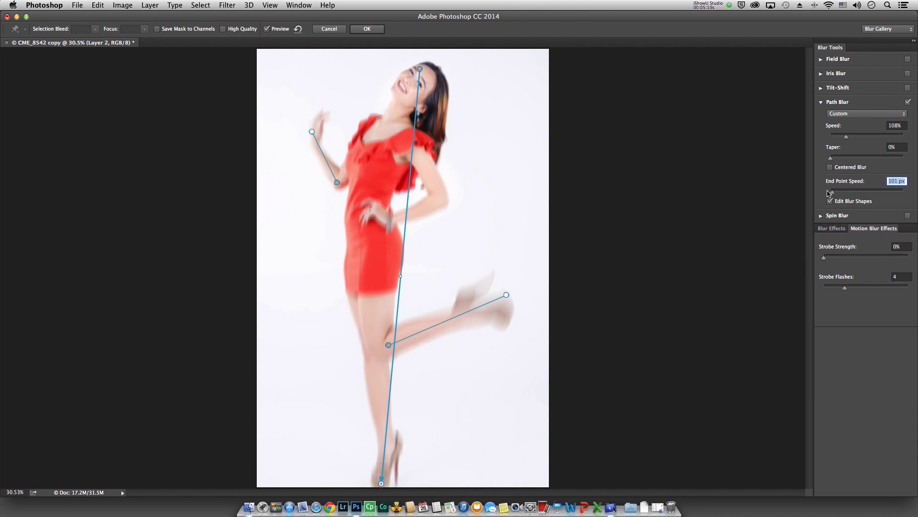
left_click_drag(829, 193, 780, 188)
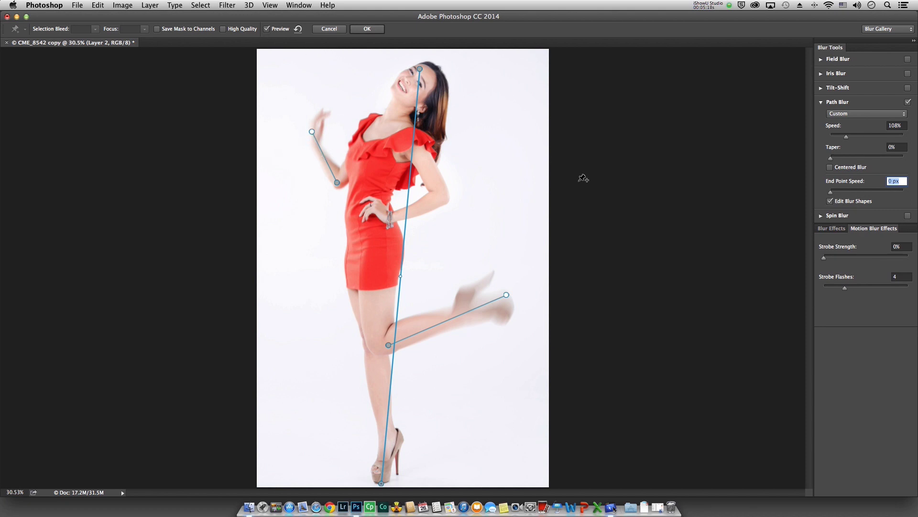
left_click(267, 30)
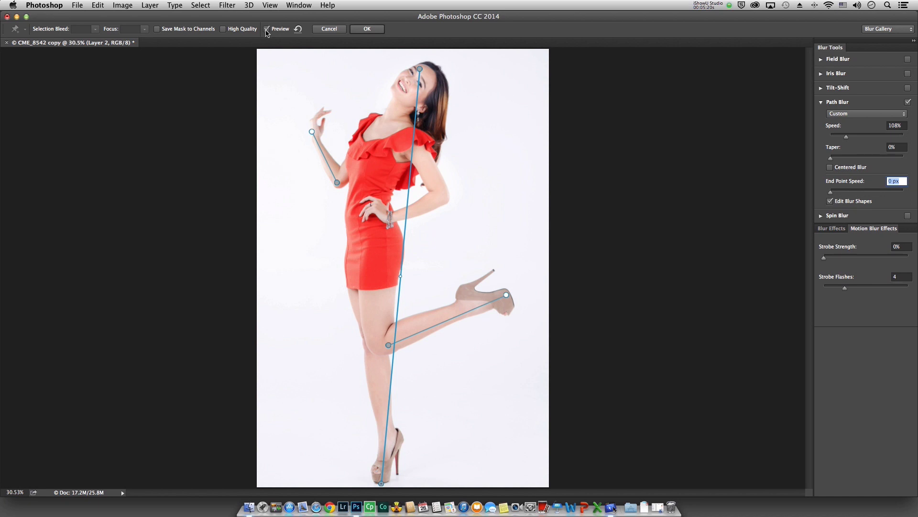
Lengthen the raised foot's blur arrow and lower the overall path blur speed to 62%.
left_click(267, 30)
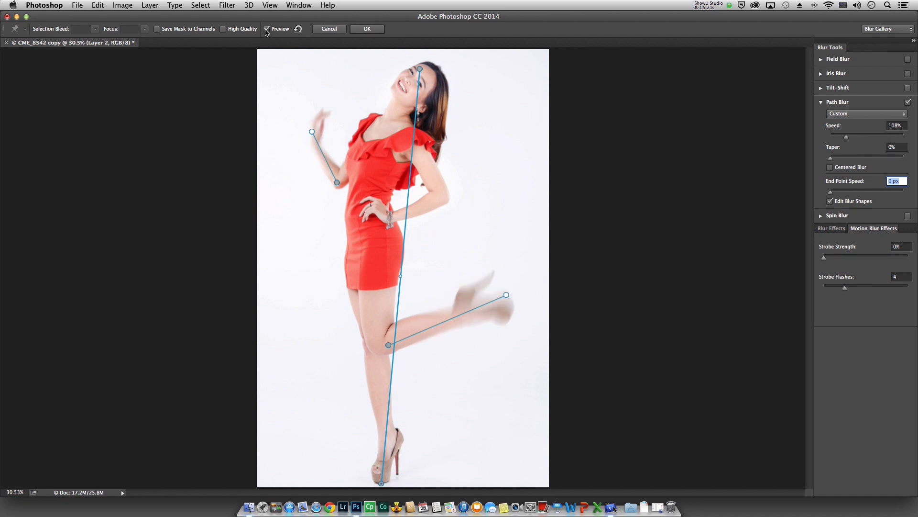
left_click(507, 295)
mouse_move(506, 297)
left_mouse_down()
mouse_move(497, 329)
mouse_move(501, 318)
left_mouse_up()
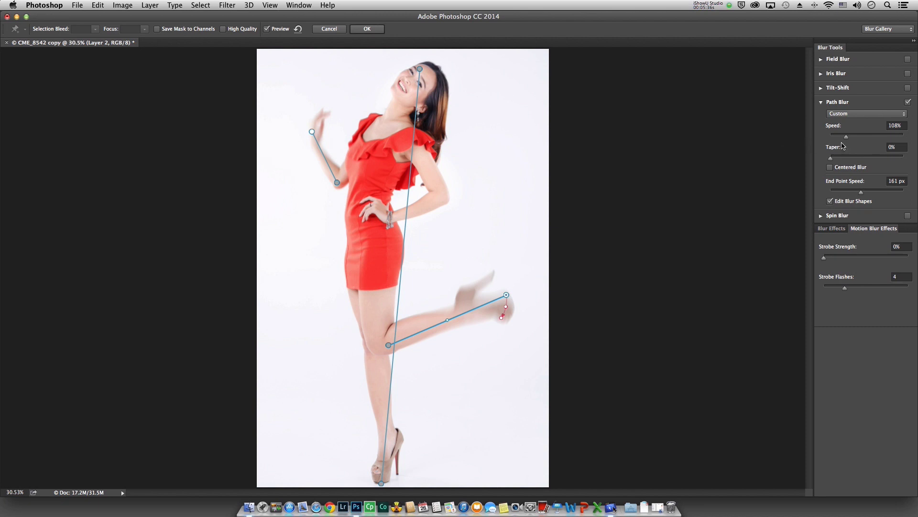
left_click_drag(848, 139, 840, 141)
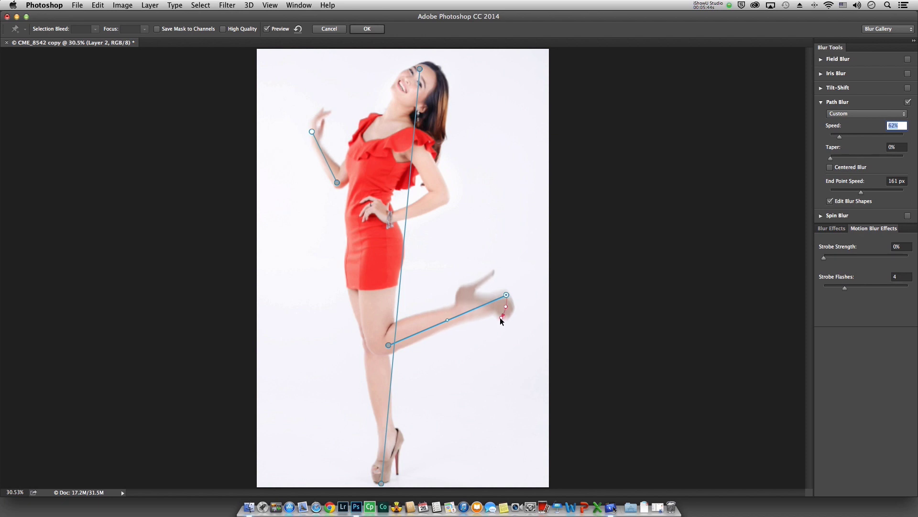
left_click_drag(501, 319, 500, 321)
Refine the arm path's end point and speed, then lengthen the foot's blur streak further.
left_click(311, 131)
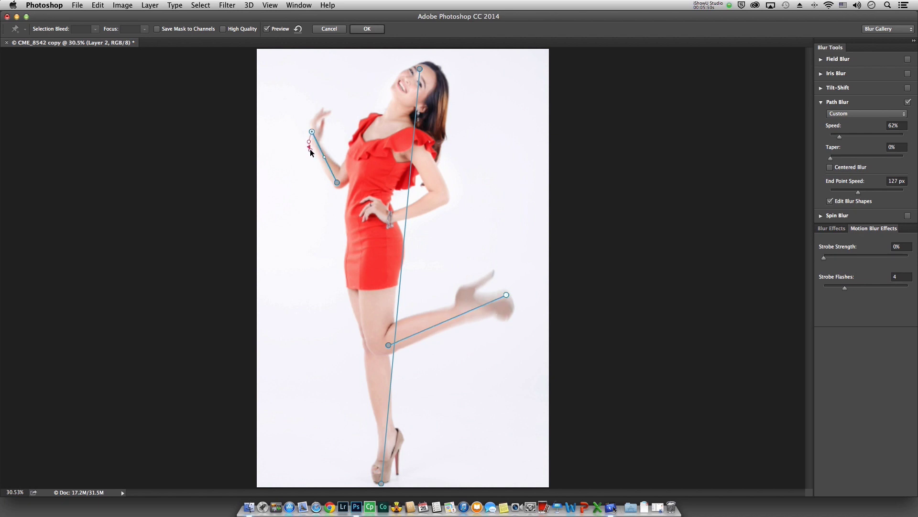
left_click_drag(309, 147, 311, 134)
left_click_drag(312, 134, 313, 141)
left_click(266, 30)
left_click(267, 29)
left_click_drag(336, 182, 340, 171)
left_click(506, 295)
left_click_drag(506, 295, 498, 325)
Apply the Path Blur as a smart filter and view the upper body and face at 100%.
left_click(371, 27)
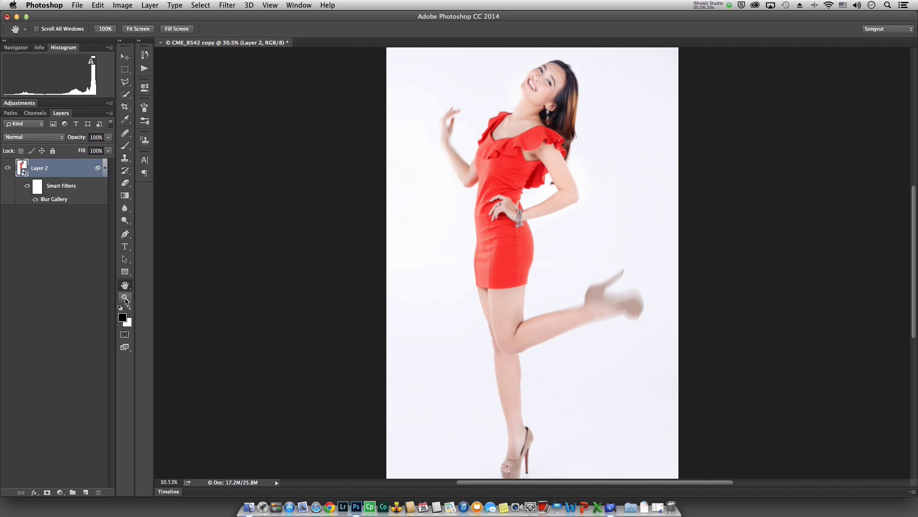
double_click(125, 298)
left_click_drag(425, 143, 460, 275)
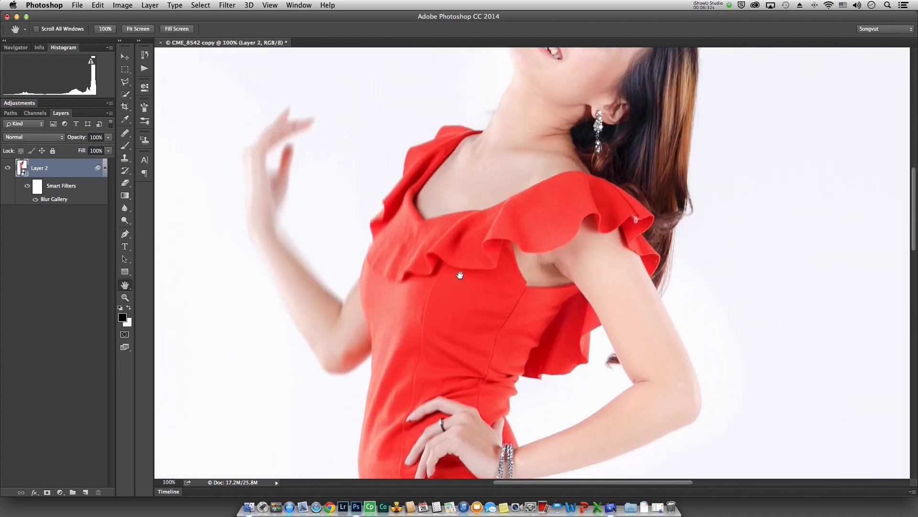
left_click_drag(412, 114, 392, 239)
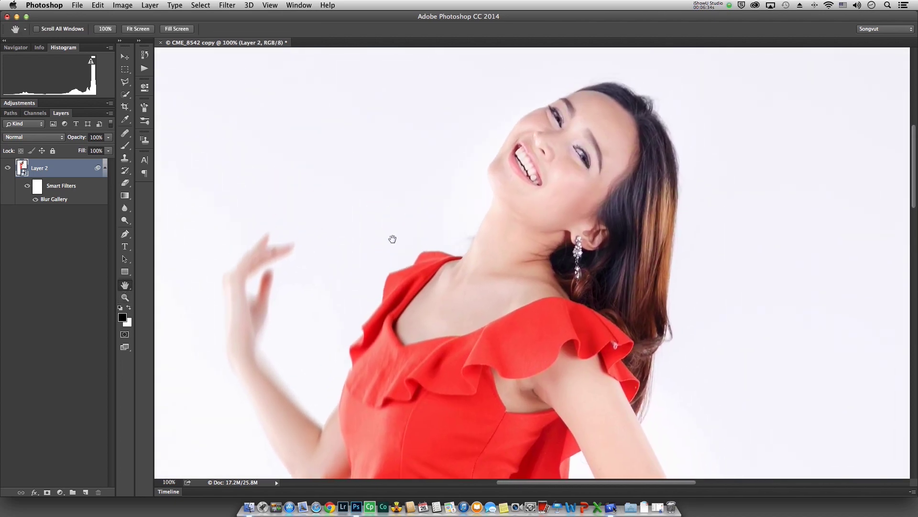
Toggle the Smart Filters visibility to compare the hand and arm with and without blur.
left_click(27, 187)
left_click(27, 187)
scroll(439, 311, "down", 5)
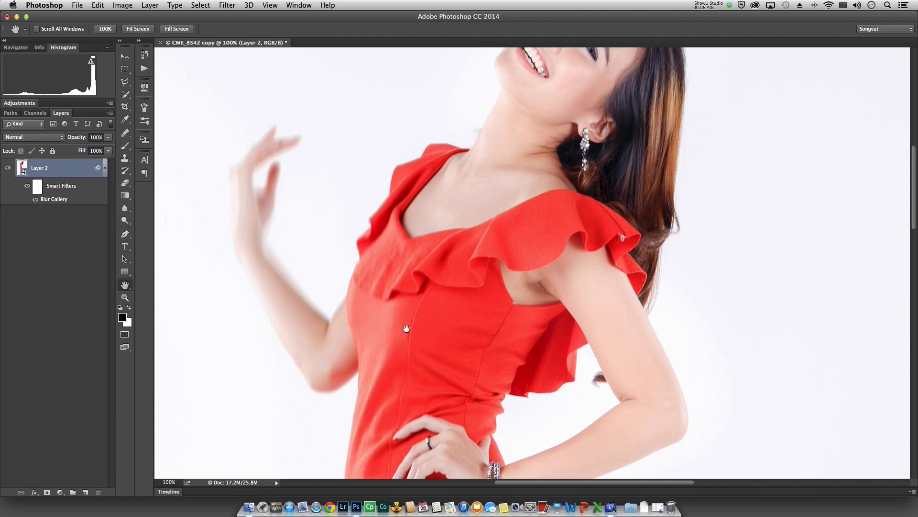
scroll(409, 330, "down", 2)
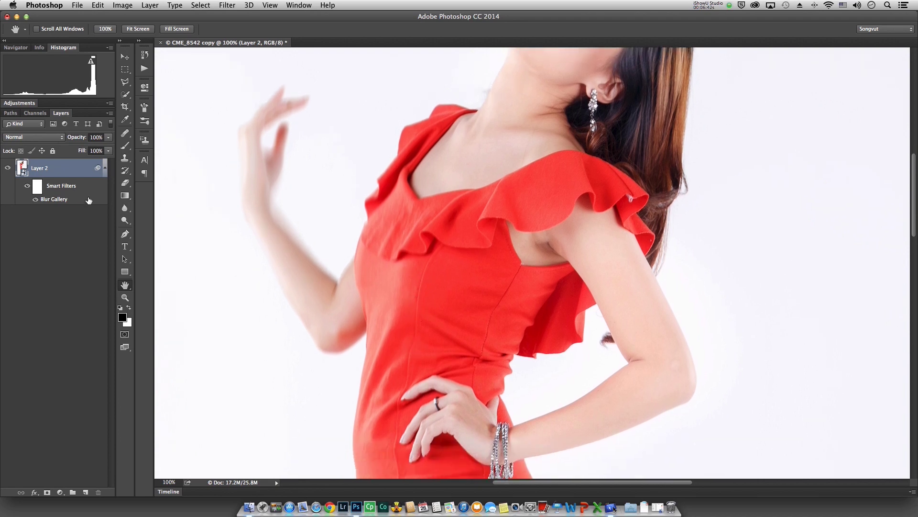
left_click(27, 187)
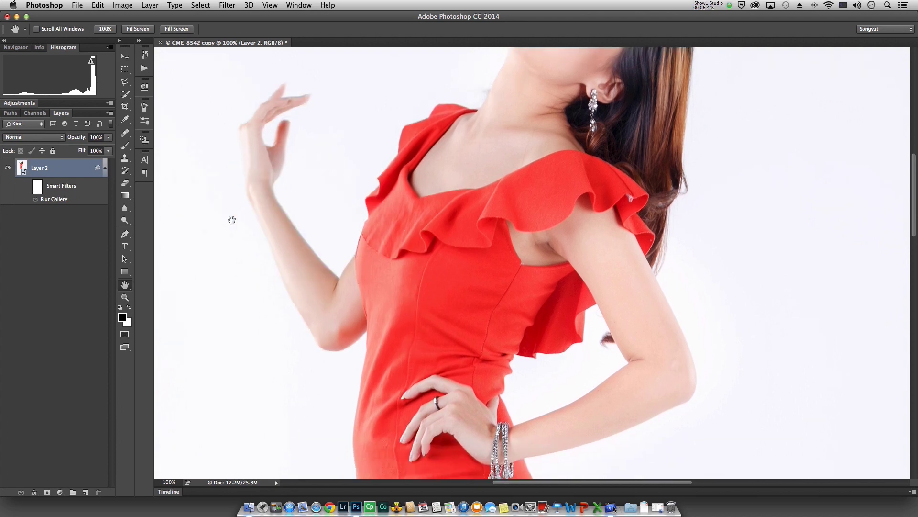
left_click(28, 187)
Hide the blur and pan down to compare the raised leg and shoe against the original.
scroll(461, 317, "down", 1)
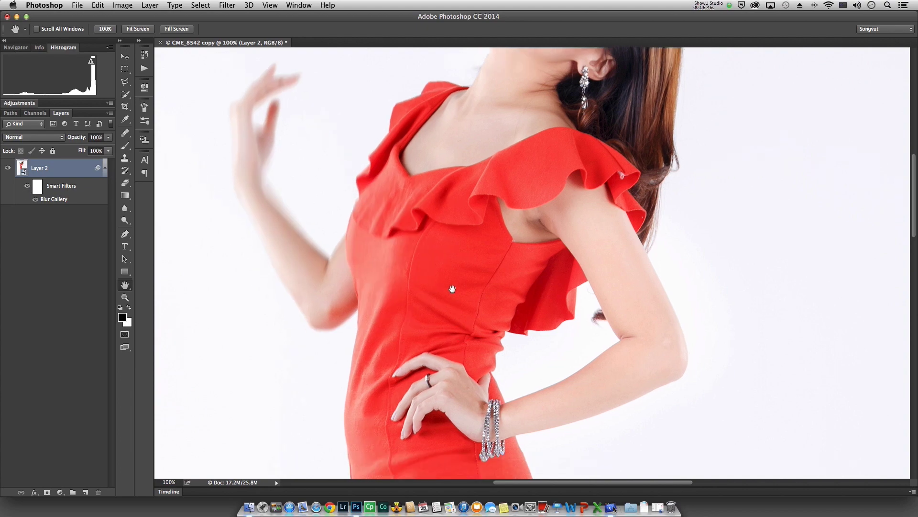
scroll(451, 287, "down", 10)
scroll(463, 213, "down", 5)
scroll(469, 205, "down", 4)
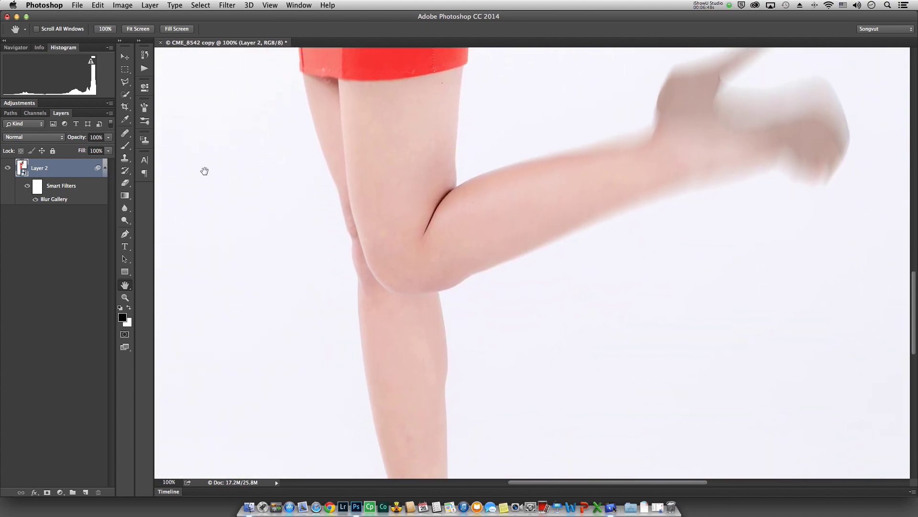
left_click(27, 186)
left_click_drag(741, 162, 737, 215)
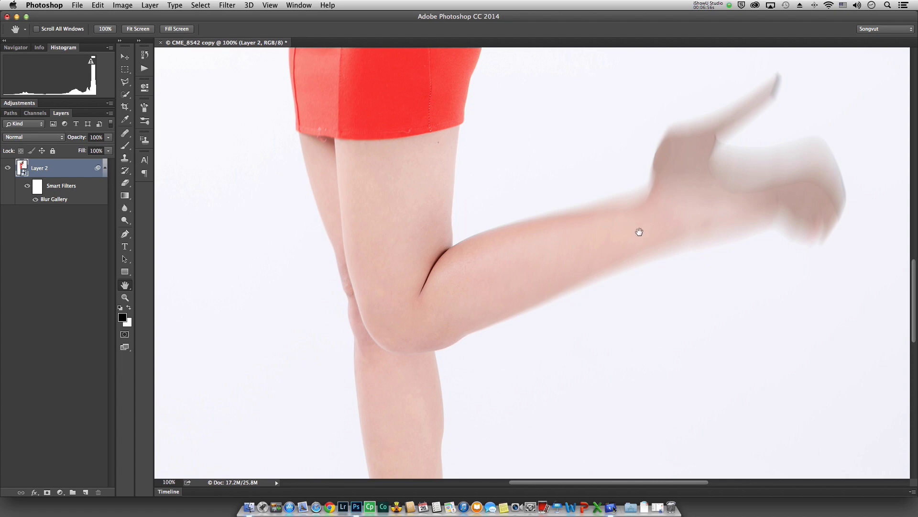
left_click_drag(640, 231, 625, 253)
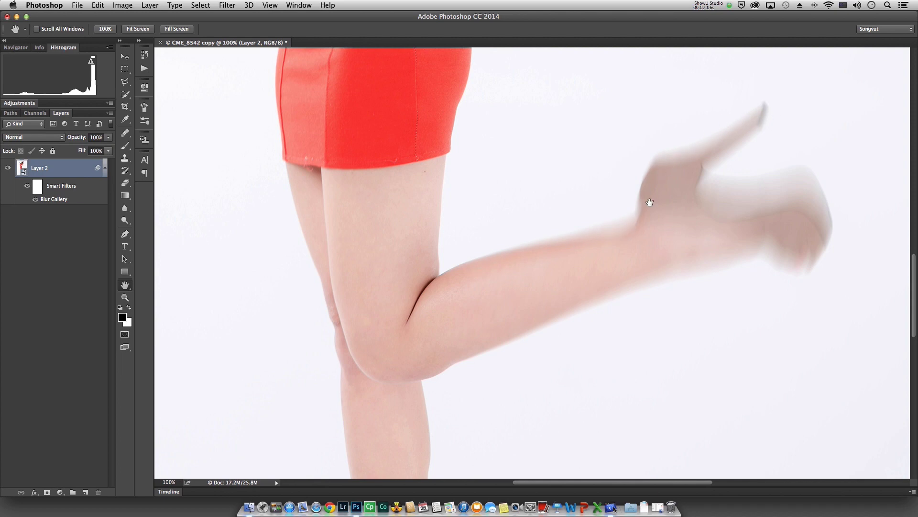
Reopen the path blur and turn on the strobe flash effect with more strobe strength.
double_click(52, 201)
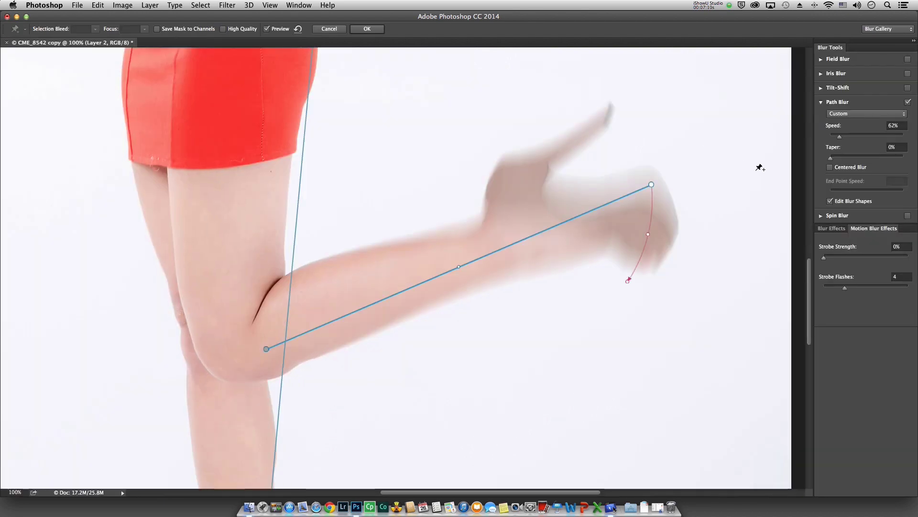
key("ctrl+0")
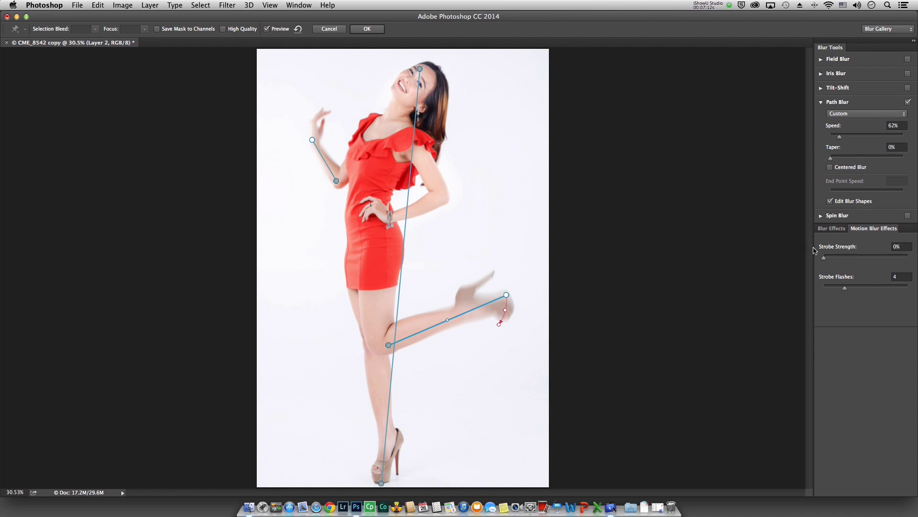
left_click(845, 289)
left_click_drag(824, 257, 838, 262)
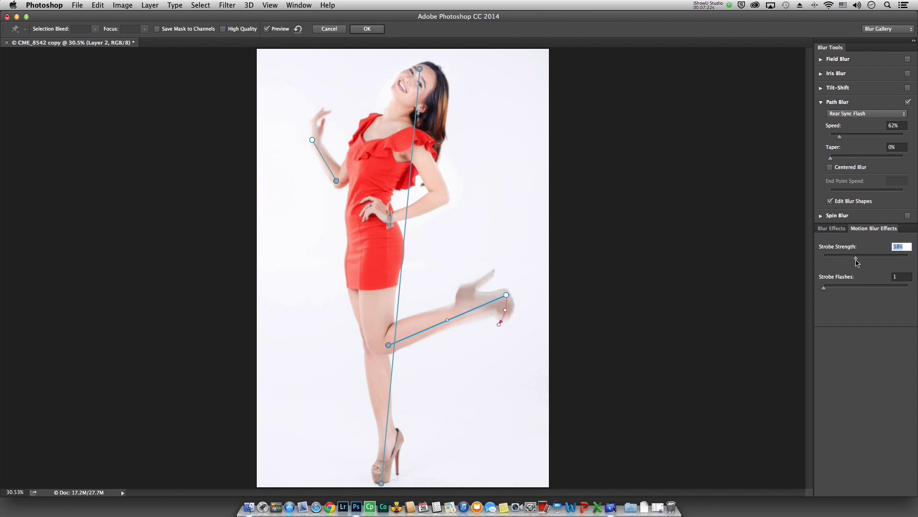
mouse_move(860, 262)
left_mouse_down()
mouse_move(888, 262)
mouse_move(858, 264)
left_mouse_up()
Reshape the leg path's shoe end and set its end-point speed to 240 px.
left_click(499, 325)
left_click_drag(500, 327, 496, 334)
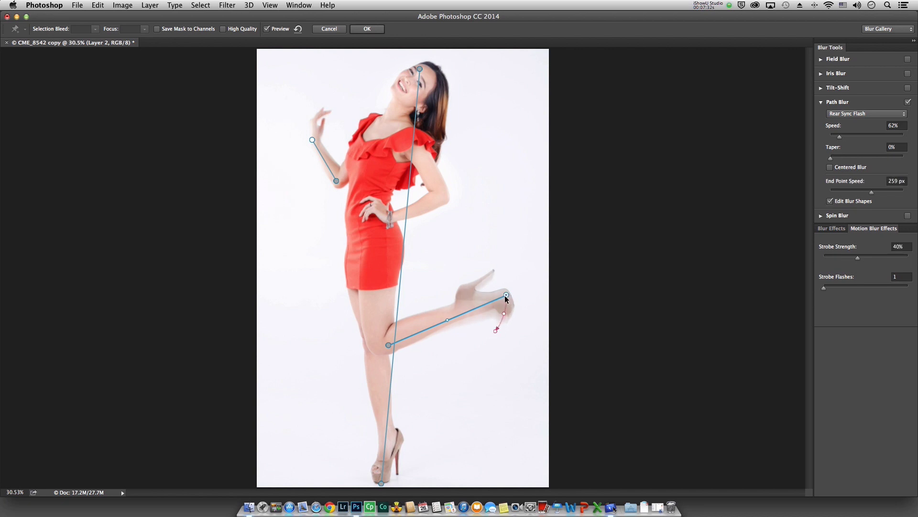
mouse_move(507, 295)
left_mouse_down()
mouse_move(493, 271)
mouse_move(504, 298)
left_mouse_up()
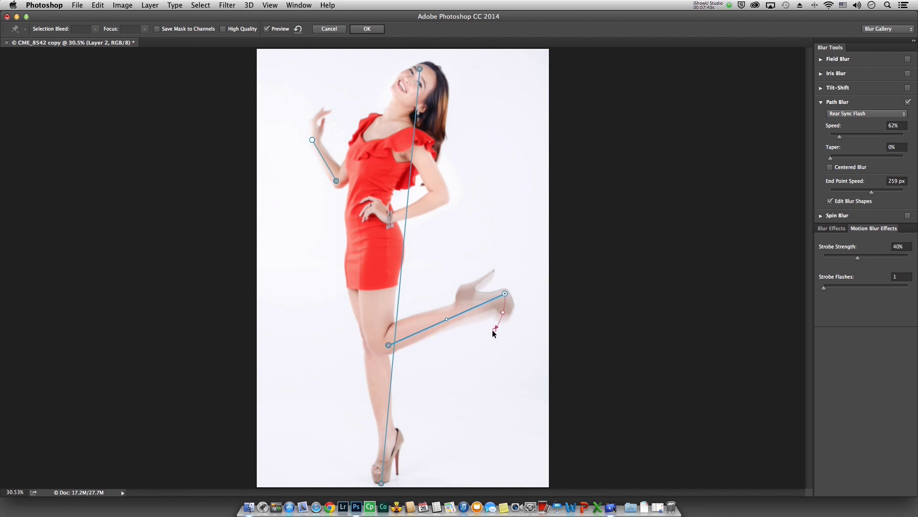
left_click_drag(496, 328, 497, 327)
left_click_drag(496, 327, 496, 326)
Set strobe strength to 38% and strobe flashes to 2 to double the shoe.
left_click_drag(857, 259, 855, 260)
mouse_move(823, 290)
left_mouse_down()
mouse_move(860, 291)
mouse_move(779, 295)
left_mouse_up()
key("super+equal")
key("super+equal")
key("super+equal")
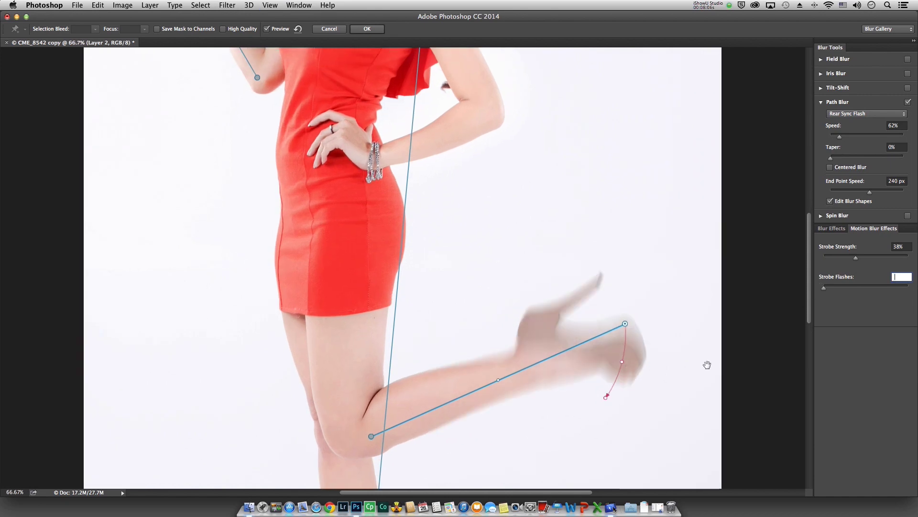
Dismiss the invalid-entry warning, delete the stray path beside the shoe, and select the leg path.
key("Return")
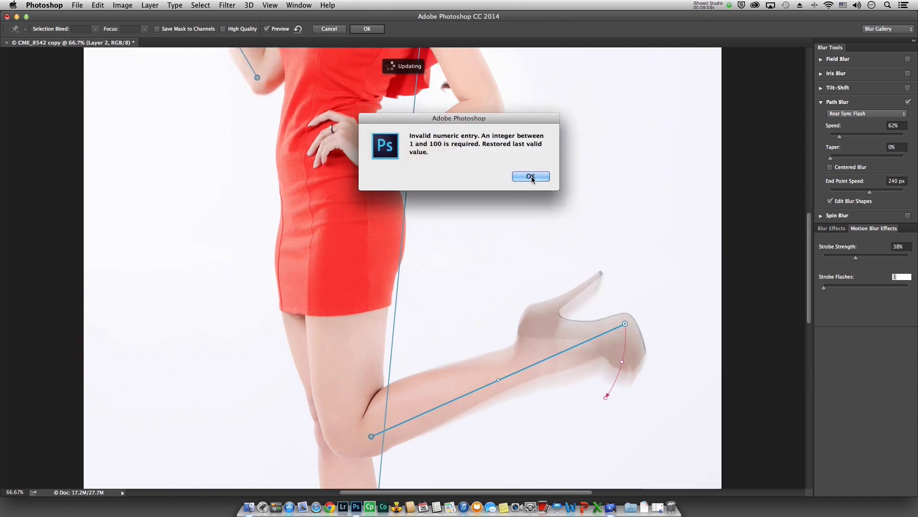
left_click(531, 176)
left_click(657, 274)
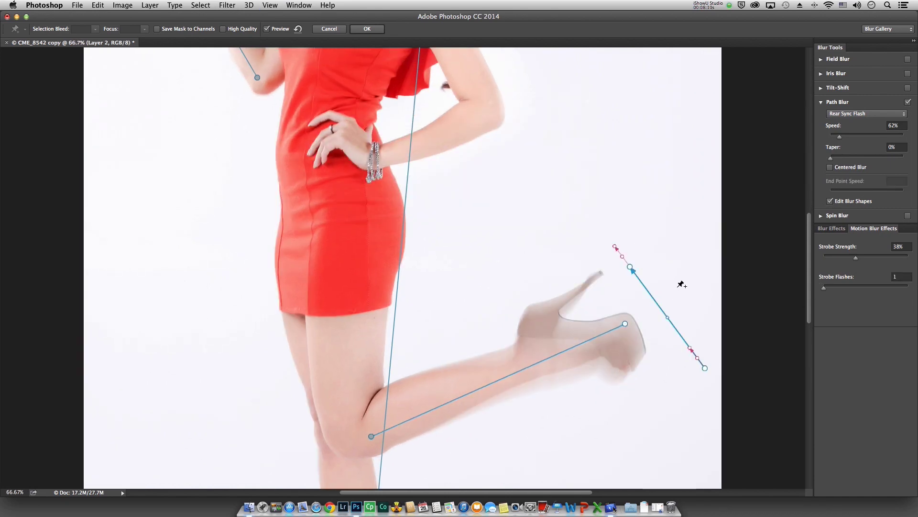
key("Delete")
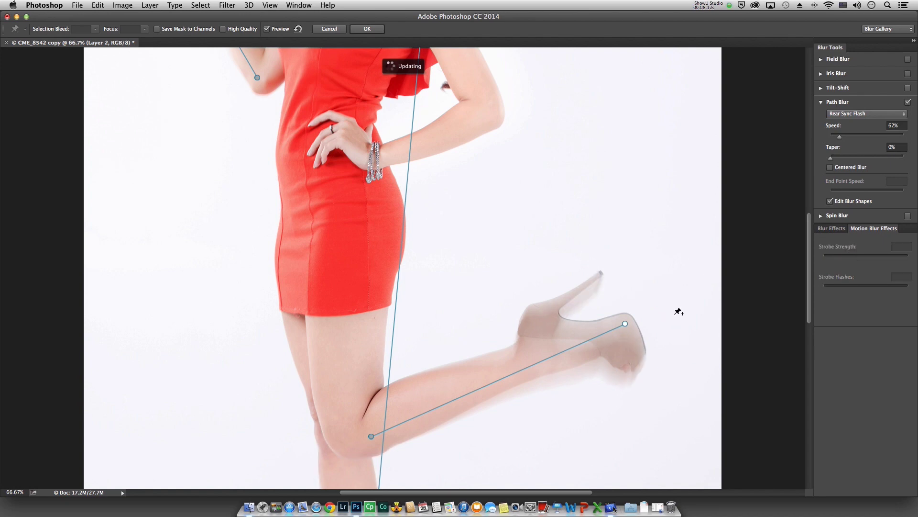
left_click_drag(676, 313, 616, 283)
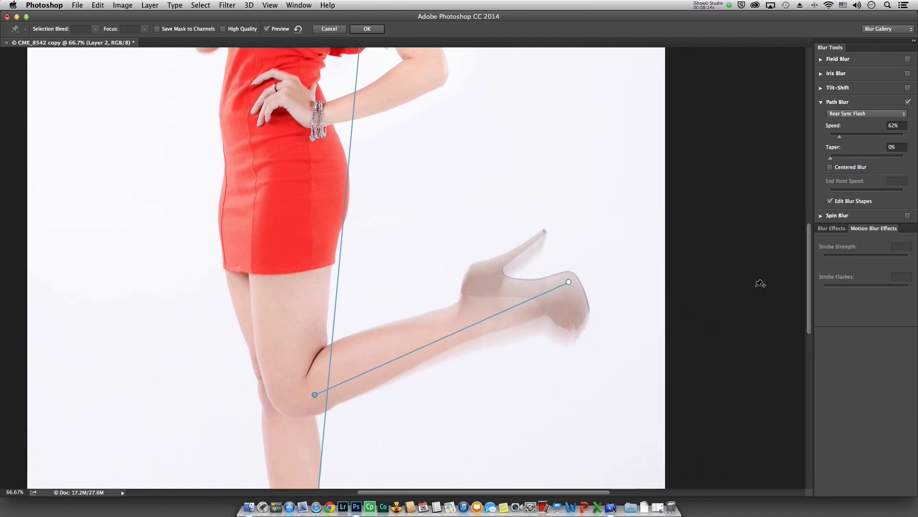
left_click(568, 282)
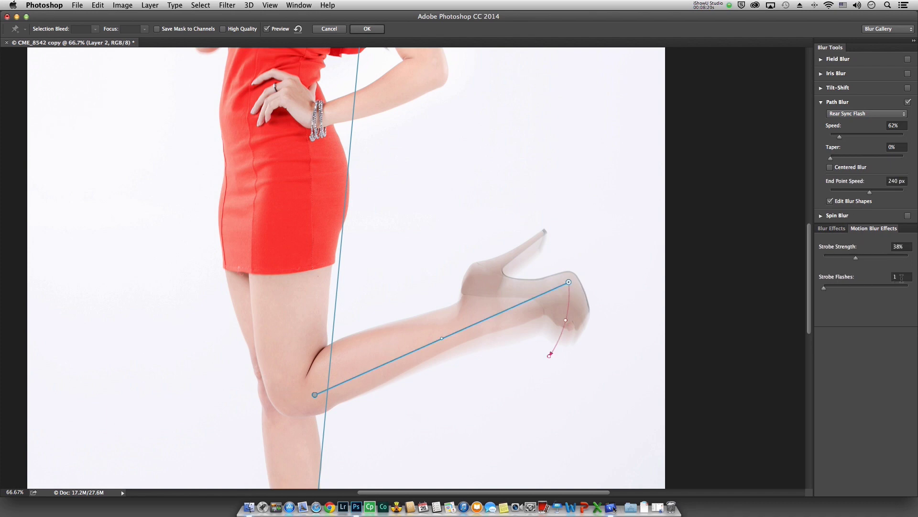
Step the leg's strobe flashes up to 4 and back down to 1, deleting another stray path.
left_click(903, 277)
key("Up")
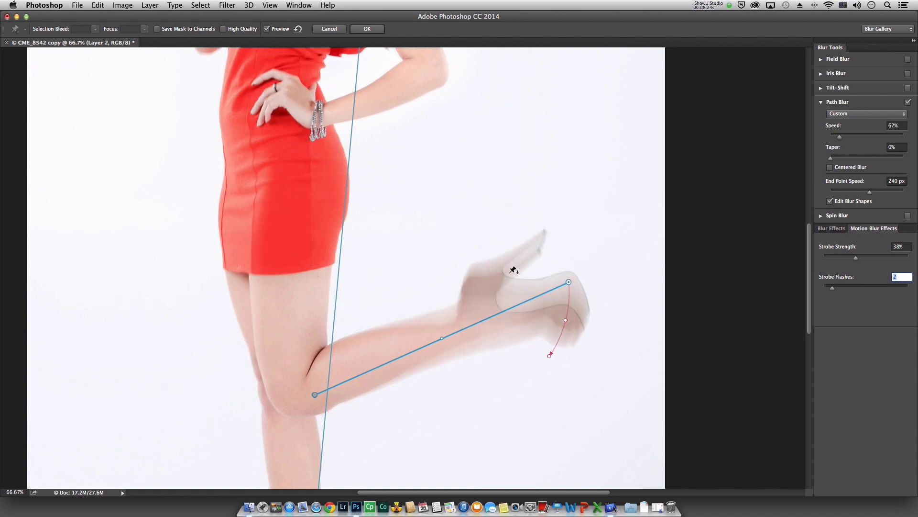
key("Up")
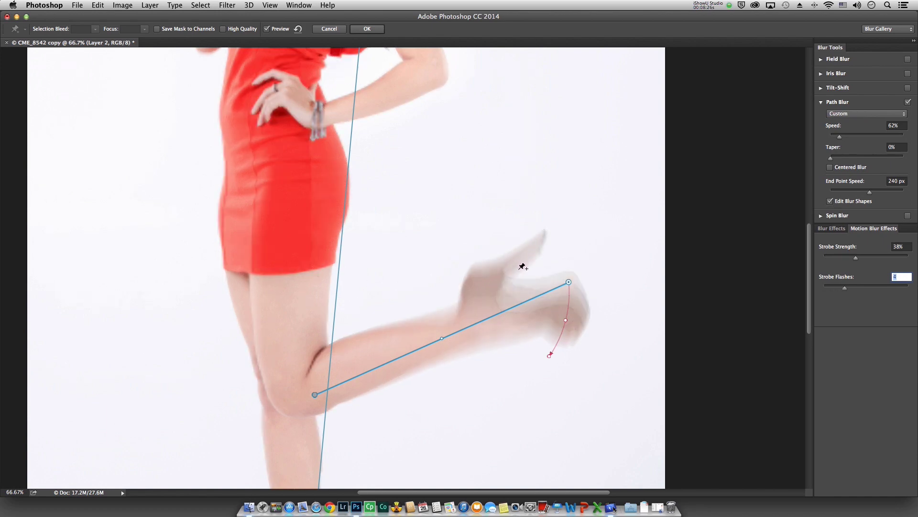
key("Up")
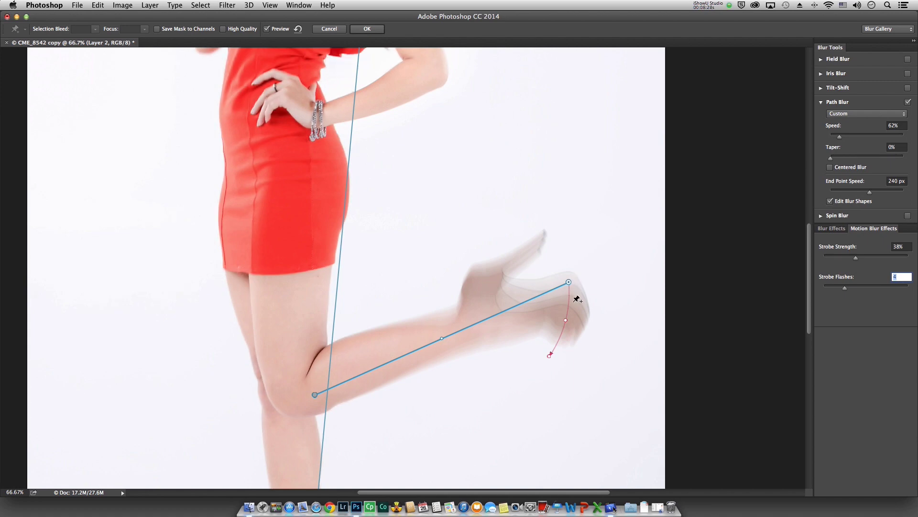
key("Down")
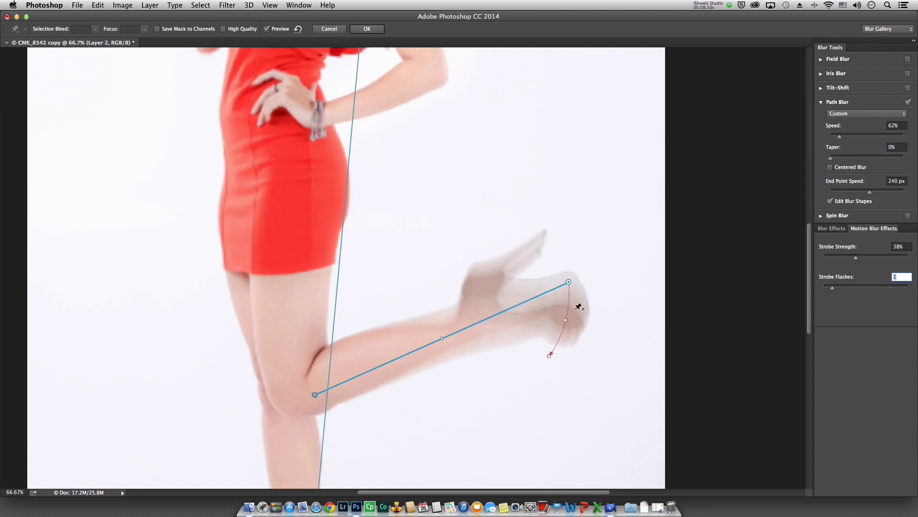
key("Down")
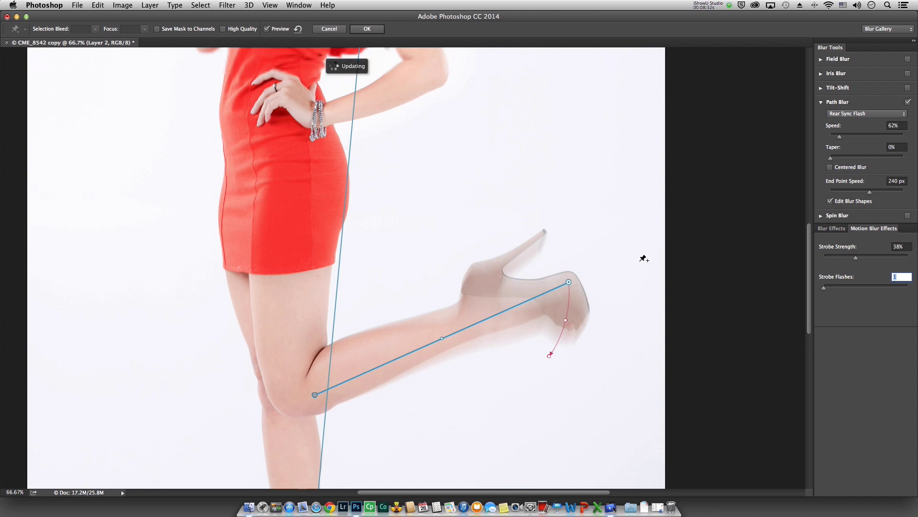
key("Down")
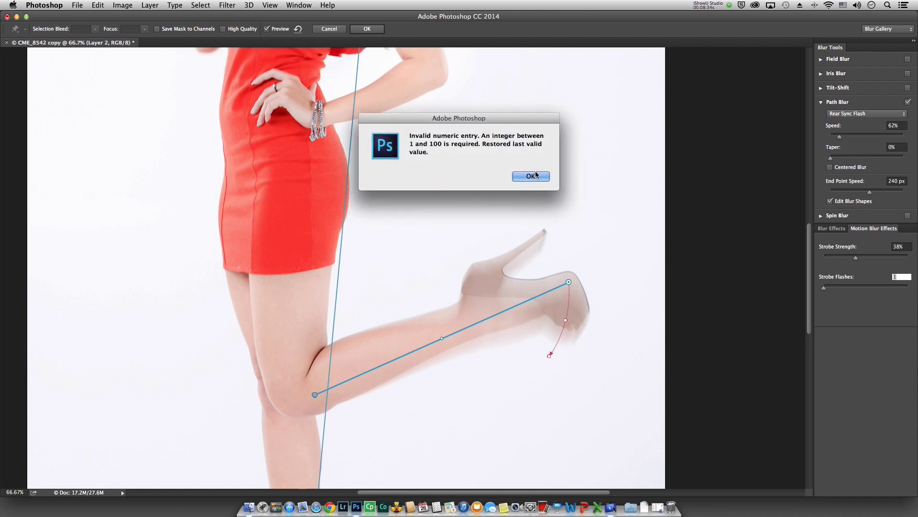
left_click(531, 176)
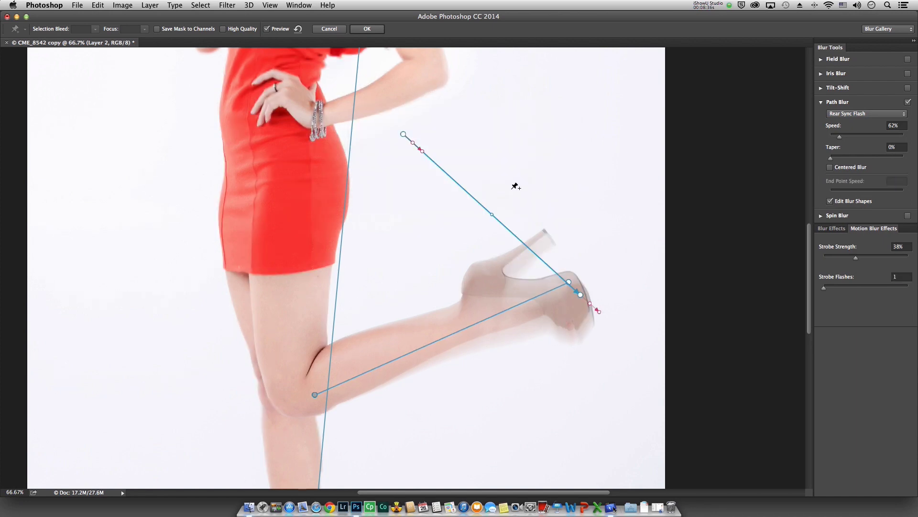
key("BackSpace")
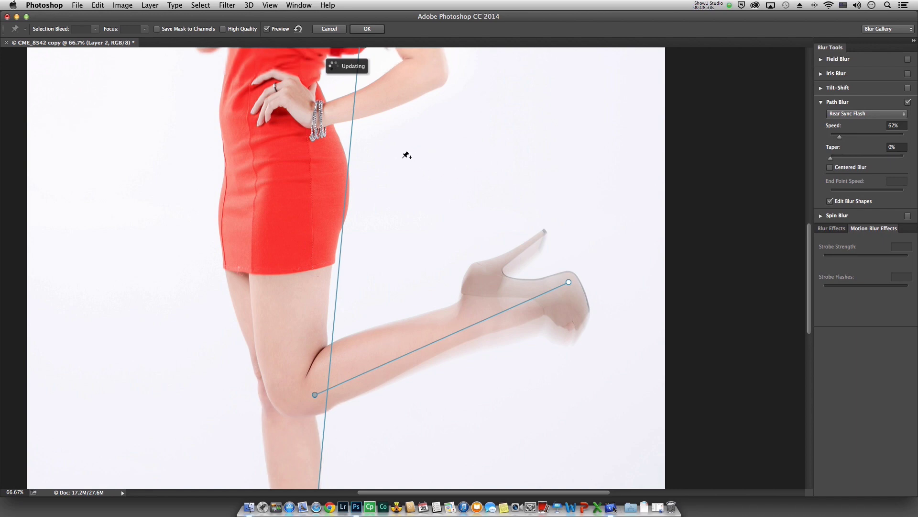
Select the arm's blur path and try 4, then 3 strobe flashes.
left_click_drag(391, 133, 619, 348)
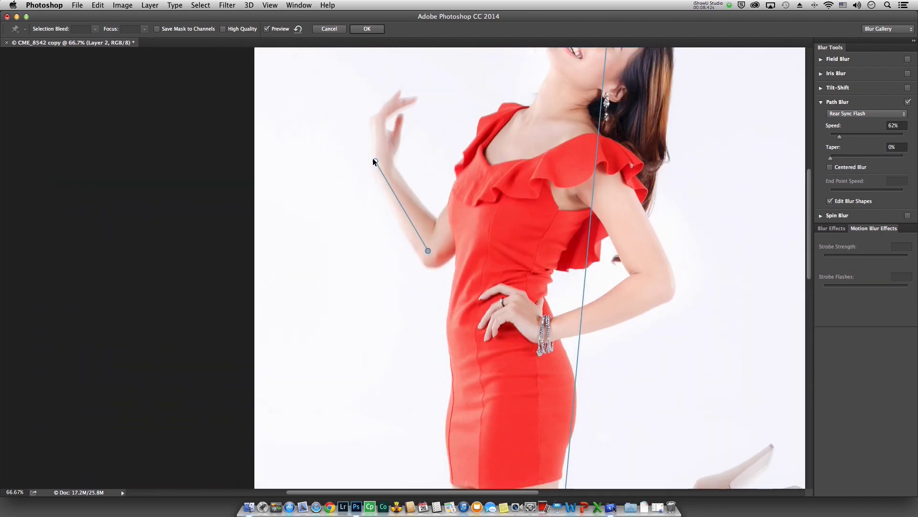
left_click(375, 161)
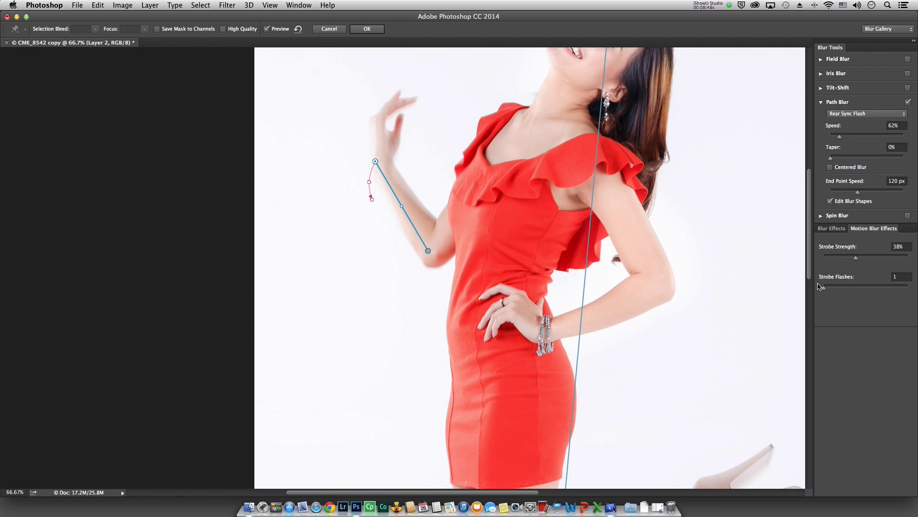
left_click(900, 275)
type("4")
key("Return")
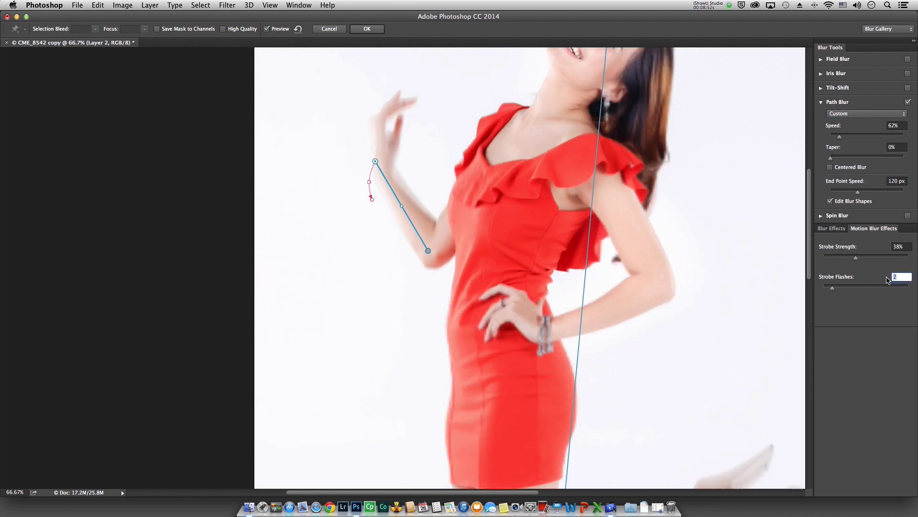
type("3")
key("Return")
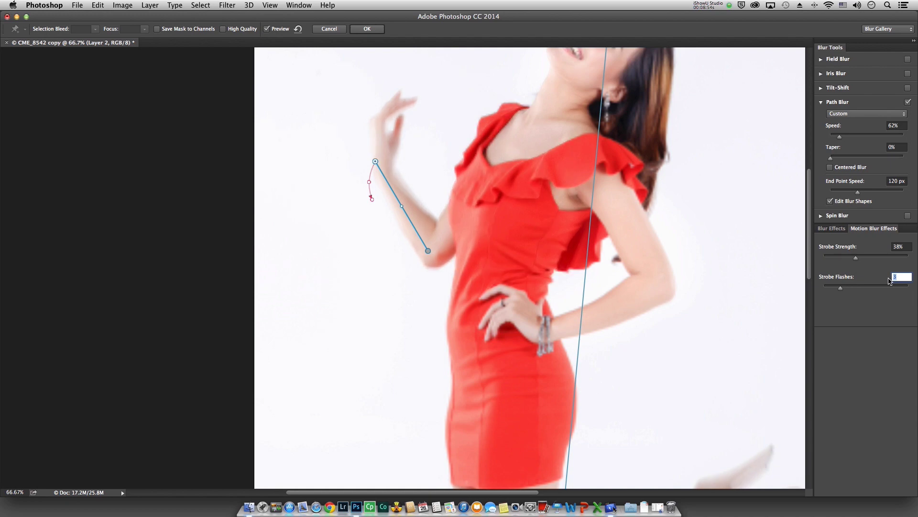
Revert the arm to one flash, delete the stray shoulder path, and fit the photo on screen.
key("BackSpace")
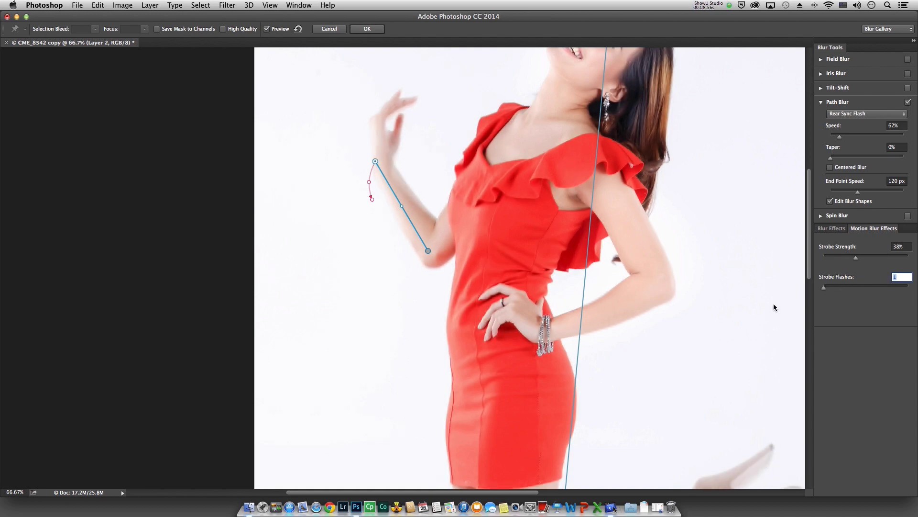
left_click(744, 306)
left_click(526, 175)
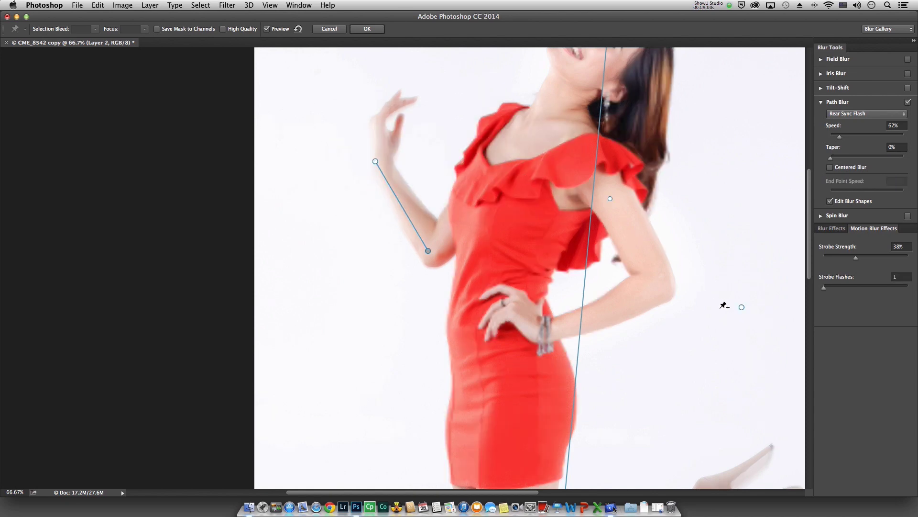
left_click(740, 307)
key("BackSpace")
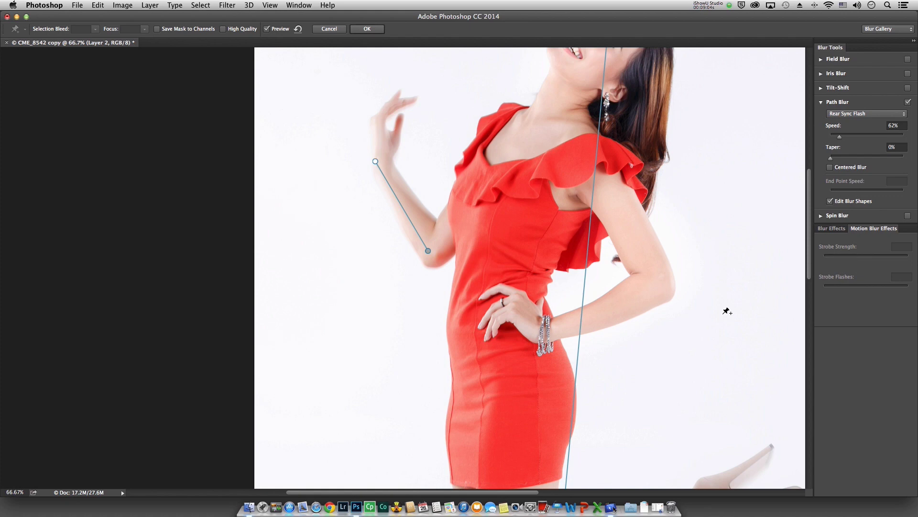
left_click_drag(724, 316, 607, 158)
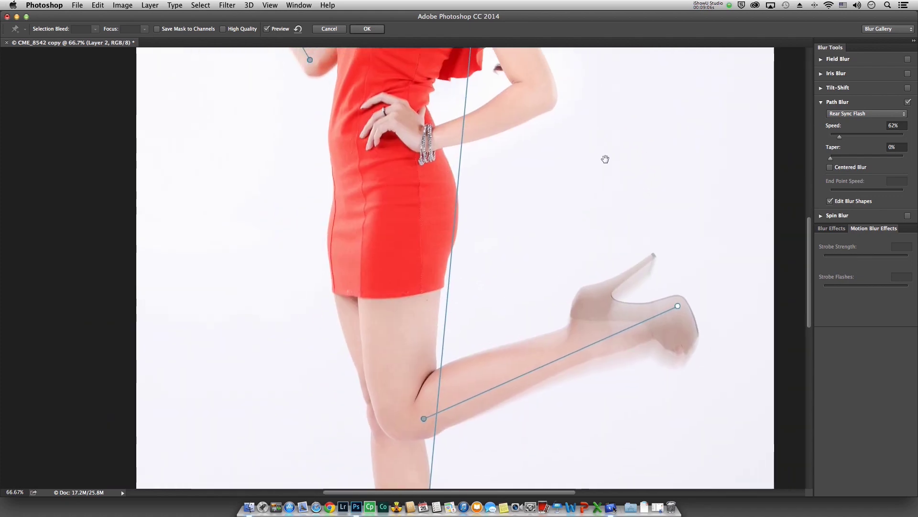
left_click(679, 307)
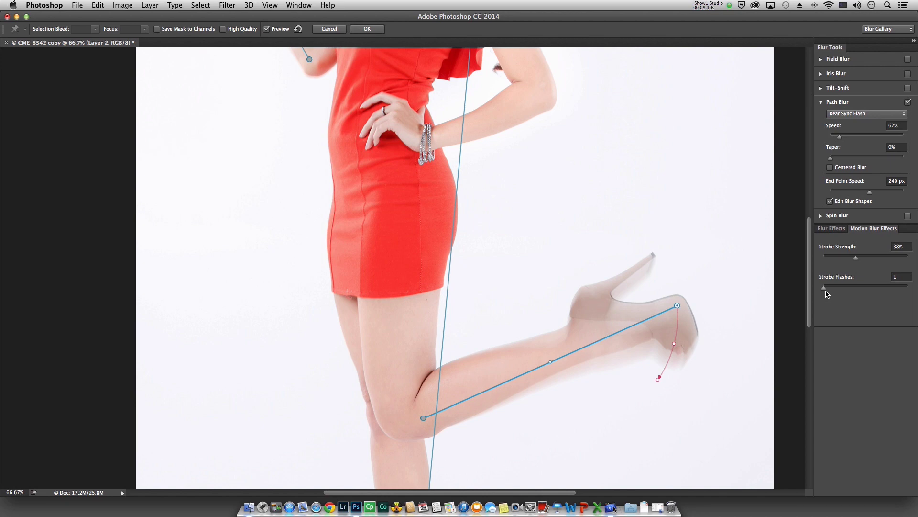
key("super+0")
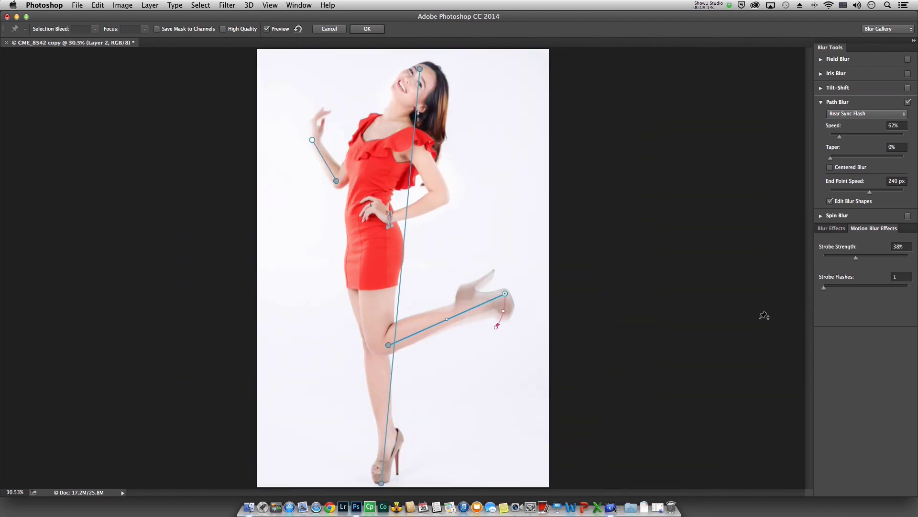
Preview the blur with path overlays hidden, then apply the Path Blur as a smart filter.
key("super+h")
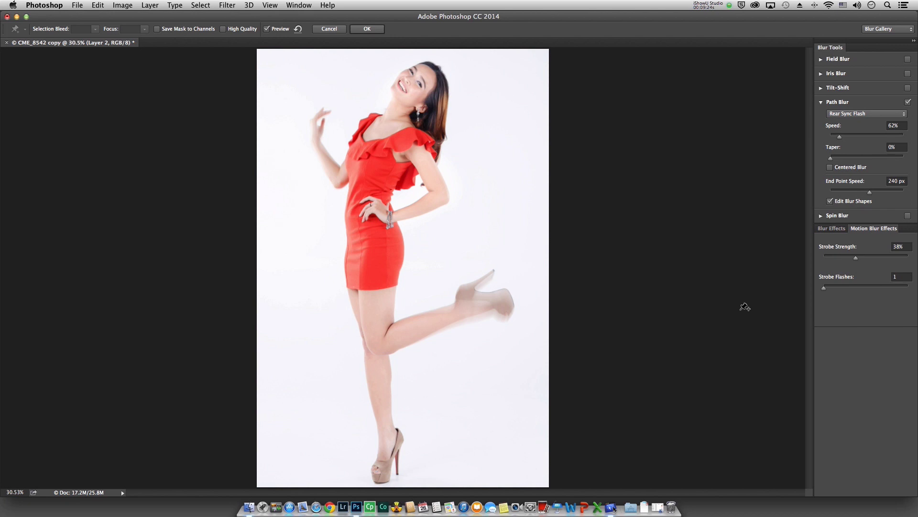
key("h")
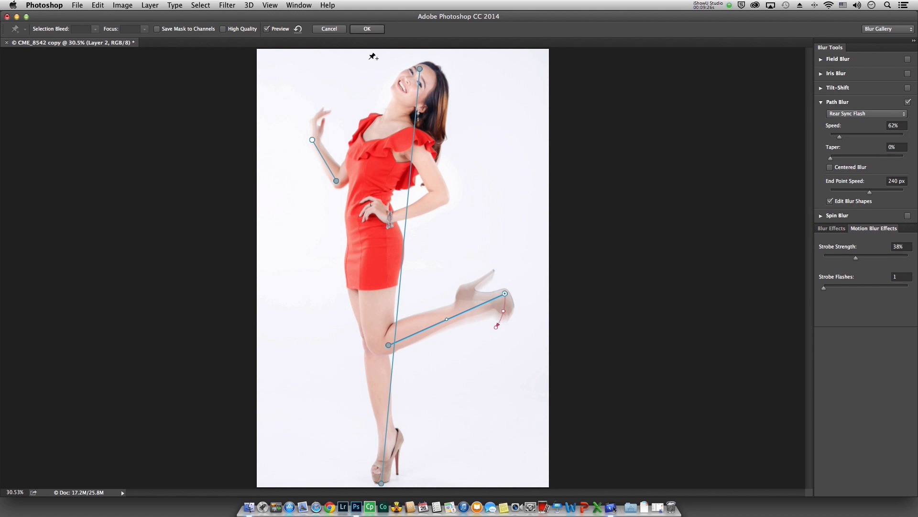
left_click(368, 30)
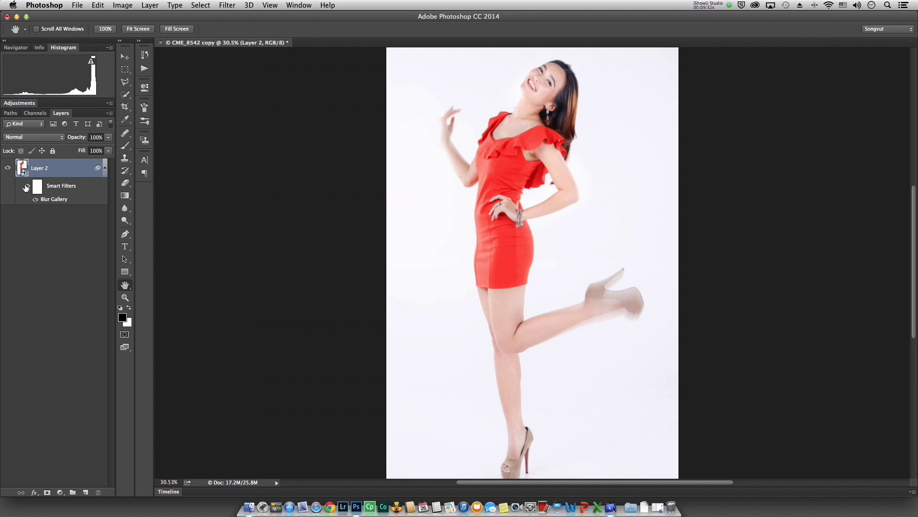
Toggle the Smart Filters blur off and on to compare with the original photo.
left_click(27, 186)
left_click(28, 186)
left_click(28, 186)
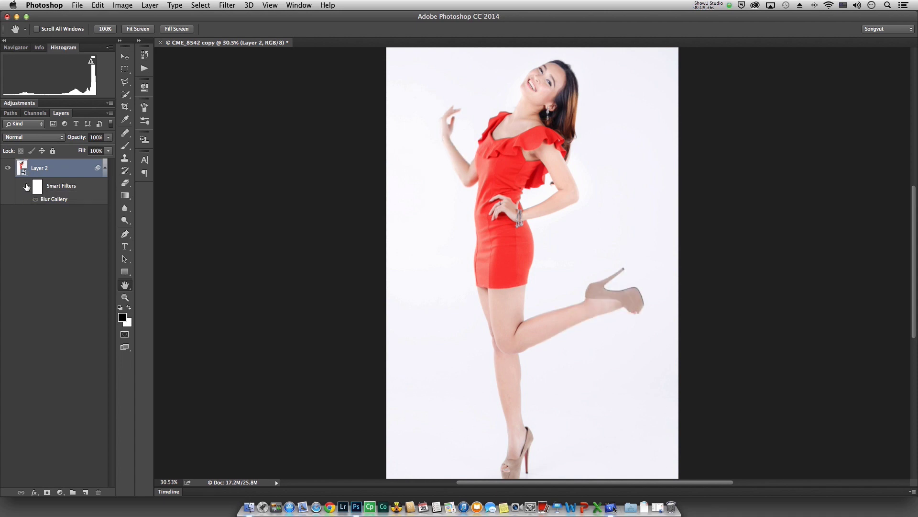
left_click(27, 186)
left_click(37, 186)
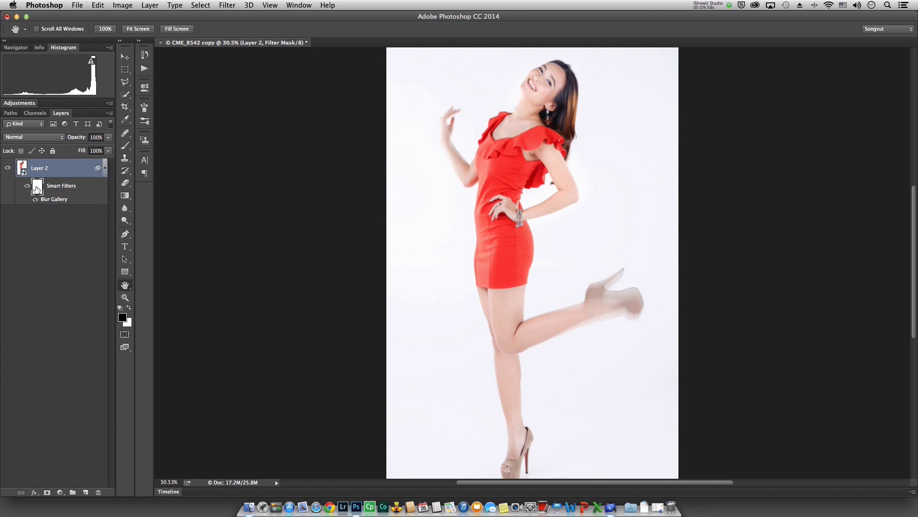
At 100% zoom, compare the dress, face and waist with the blur on and off.
double_click(125, 298)
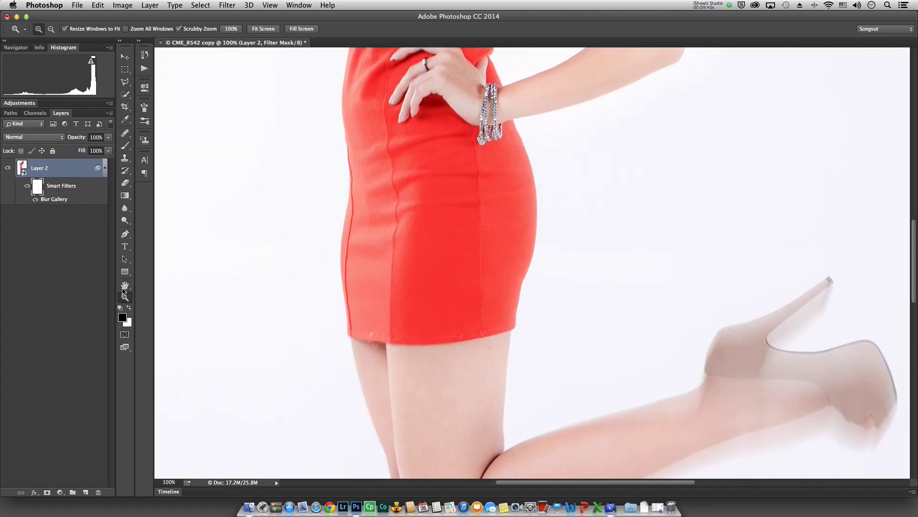
left_click_drag(408, 96, 350, 345)
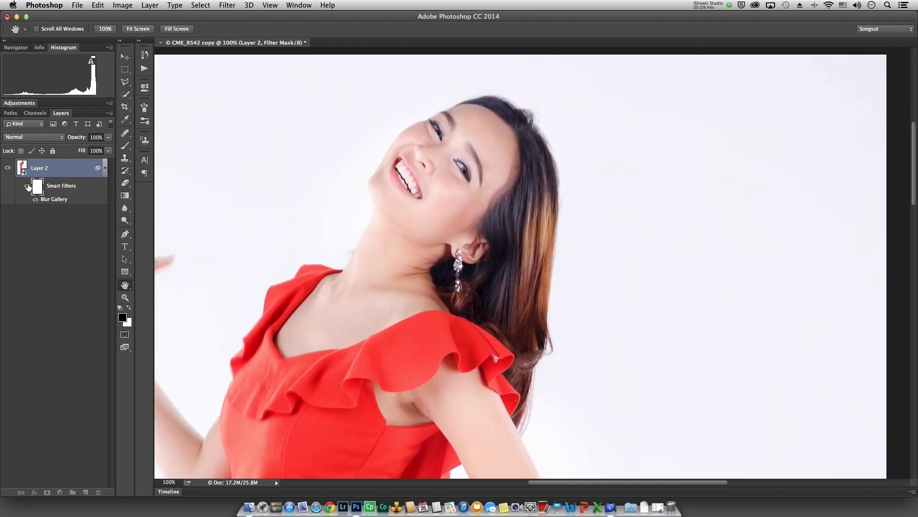
left_click(27, 186)
left_click(27, 186)
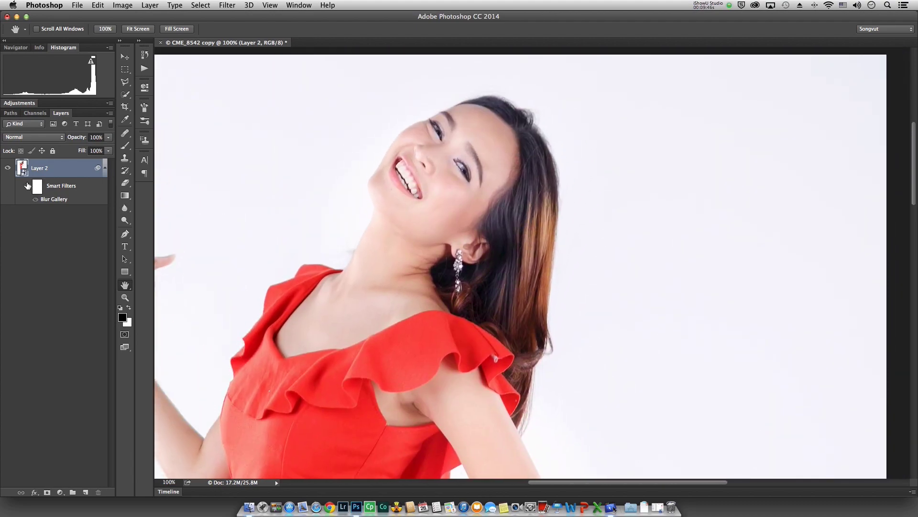
left_click(28, 186)
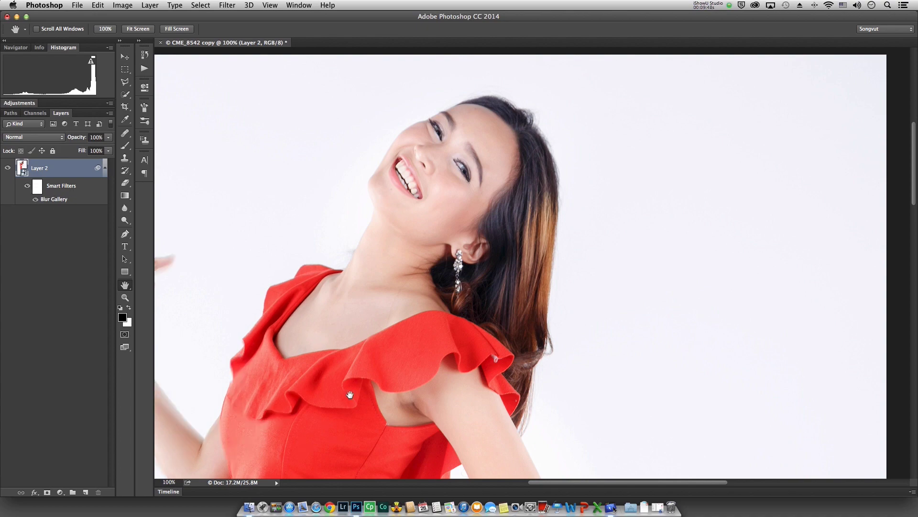
left_click_drag(349, 394, 407, 142)
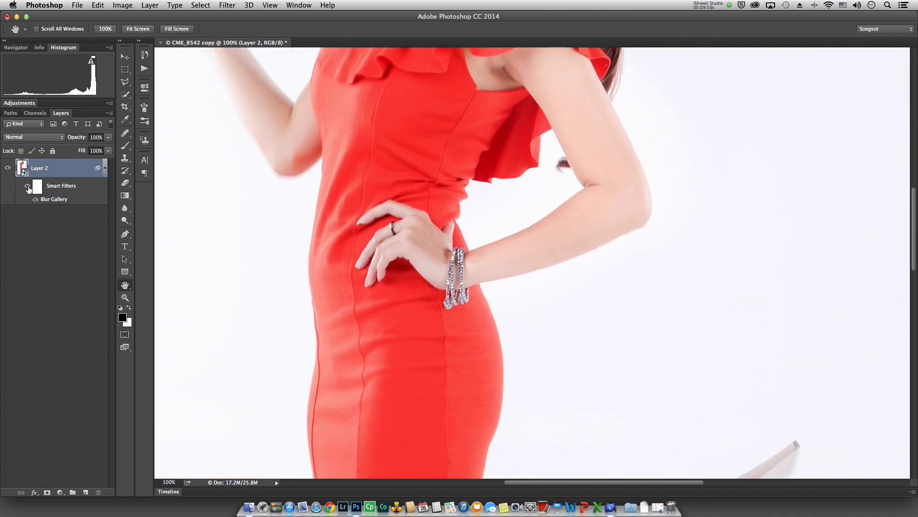
left_click(27, 186)
left_click(125, 146)
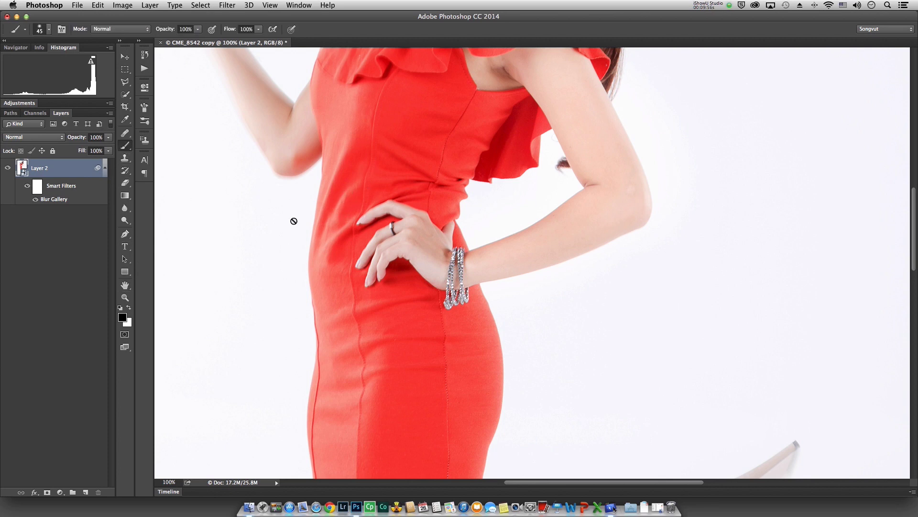
Paint the smart filter mask with a 400 px brush to clear blur from waist, dress and face.
left_click(37, 186)
key("bracketright")
key("bracketright")
key("bracketright")
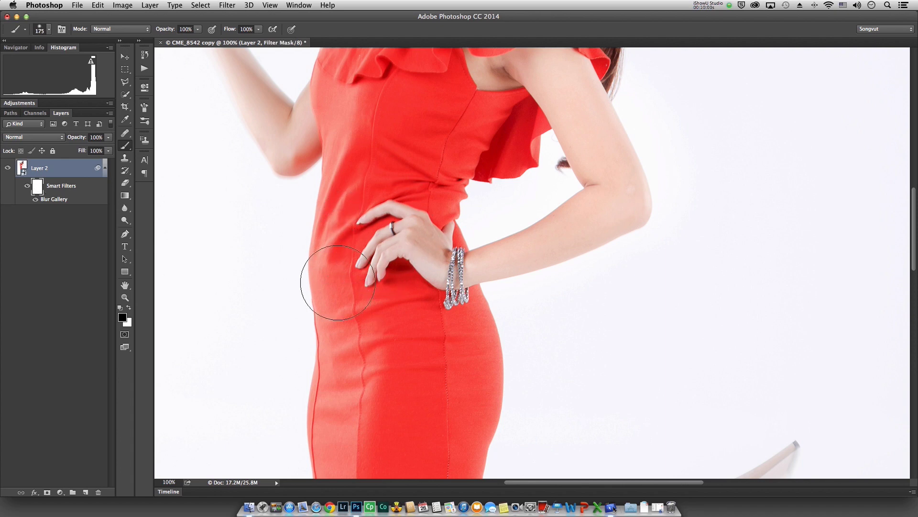
left_click_drag(604, 199, 507, 148)
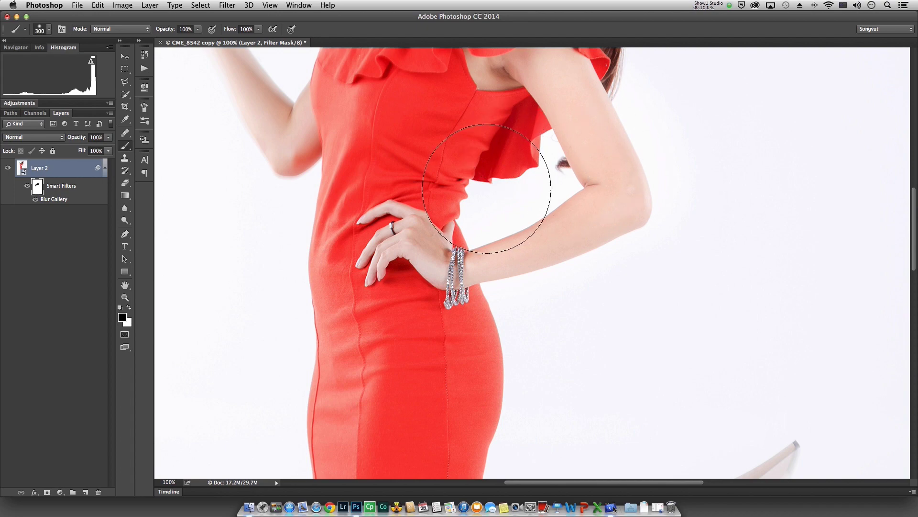
key("bracketright")
key("bracketright")
key("bracketright")
left_click_drag(456, 232, 403, 466)
mouse_move(498, 260)
left_mouse_down()
mouse_move(492, 328)
mouse_move(421, 216)
mouse_move(408, 259)
mouse_move(352, 328)
mouse_move(350, 389)
mouse_move(378, 389)
left_mouse_up()
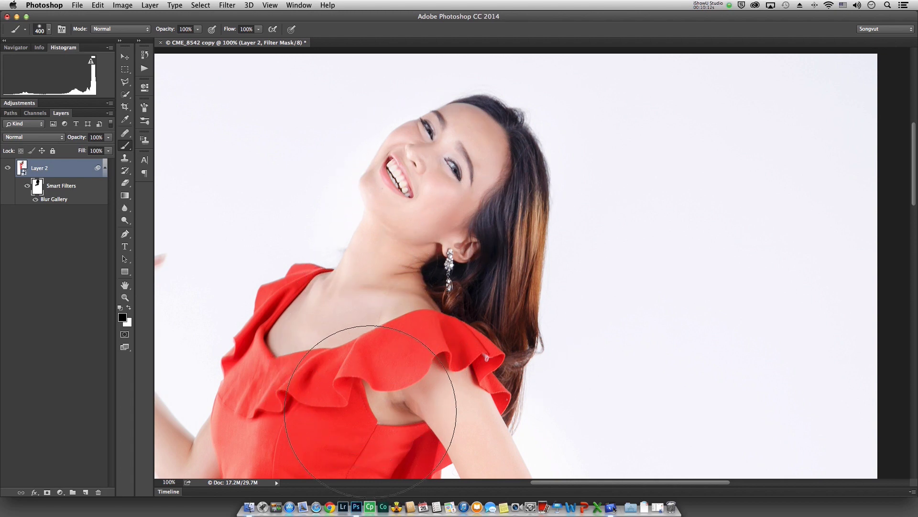
Paint the blur off the standing leg, then fit the whole portrait on screen.
scroll(447, 241, "down", 10)
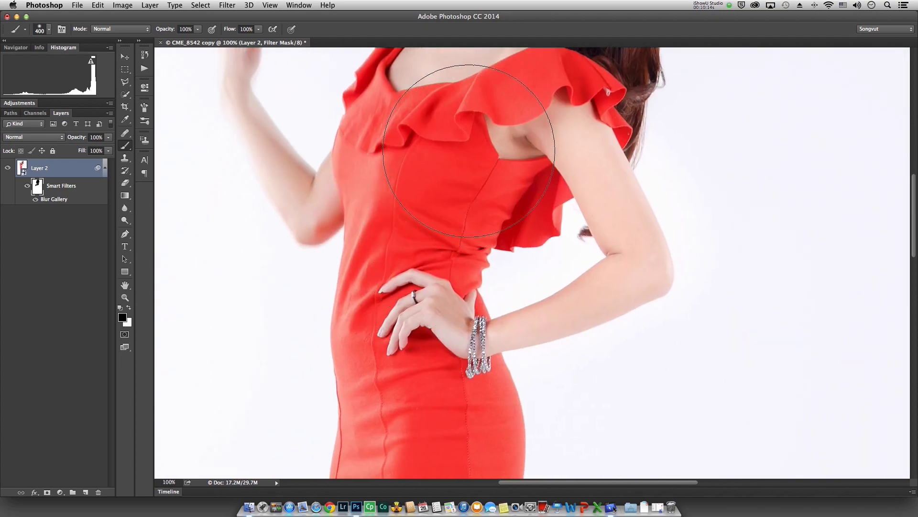
left_click_drag(483, 364, 476, 110)
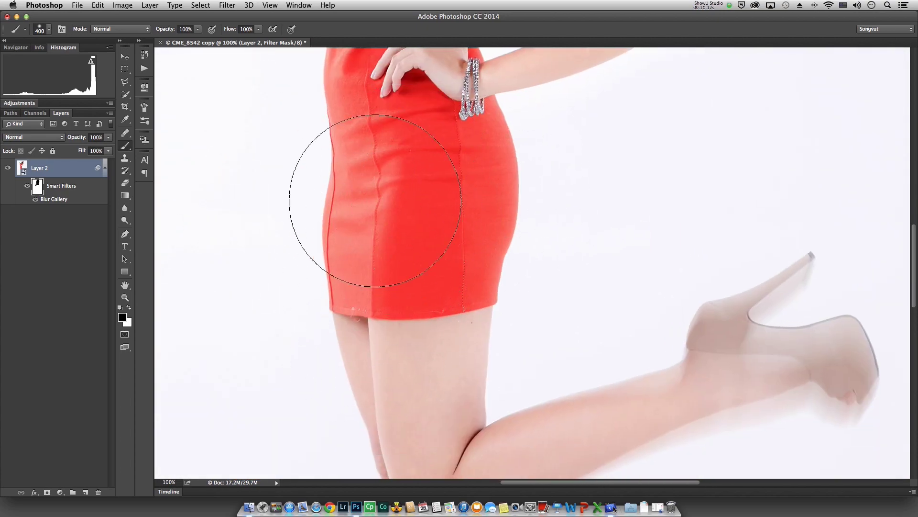
mouse_move(379, 322)
left_mouse_down()
mouse_move(410, 70)
mouse_move(396, 247)
left_mouse_up()
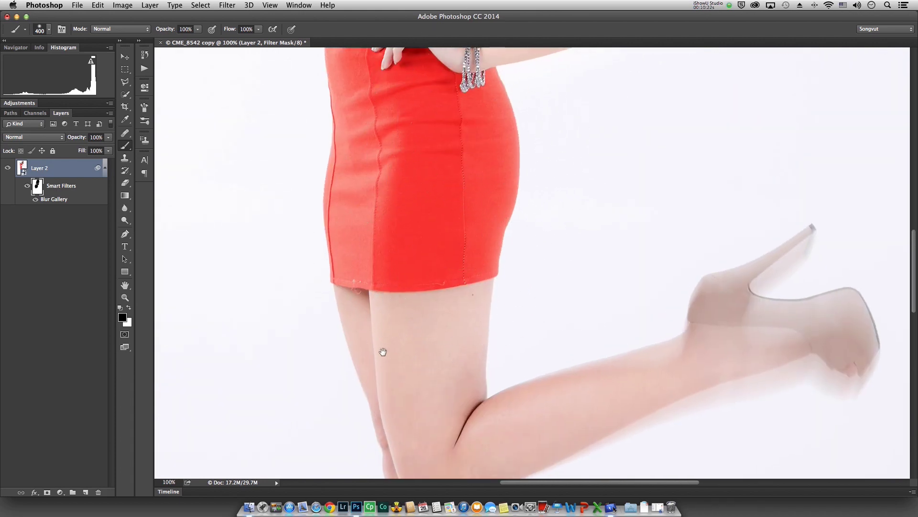
left_click_drag(382, 352, 424, 86)
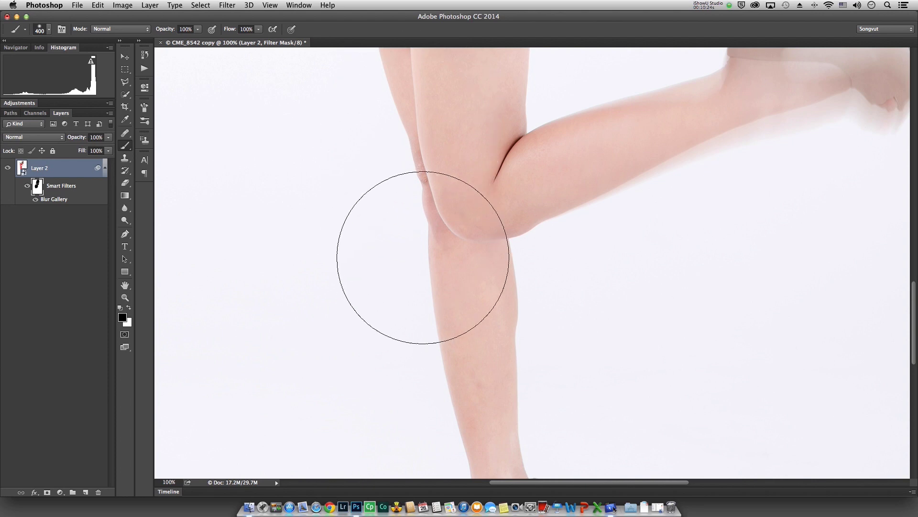
left_click_drag(447, 293, 451, 139)
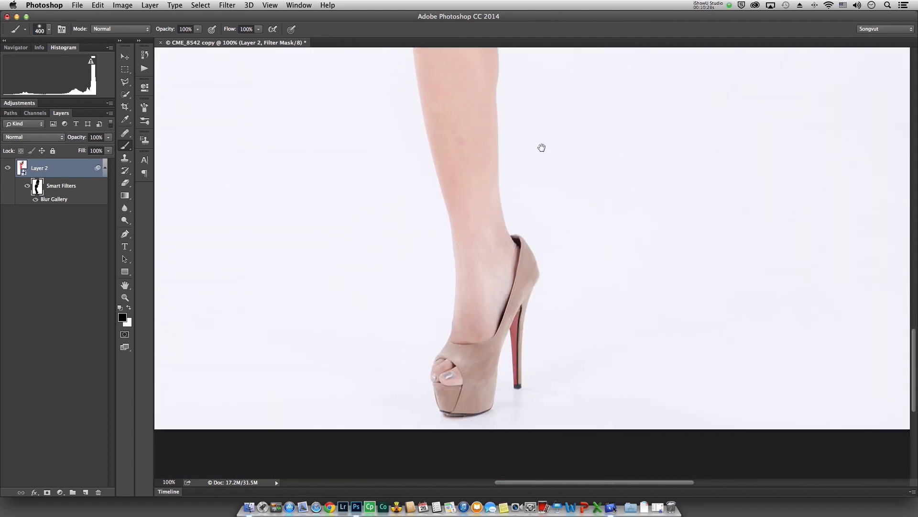
mouse_move(541, 147)
left_mouse_down()
mouse_move(498, 297)
mouse_move(484, 469)
left_mouse_up()
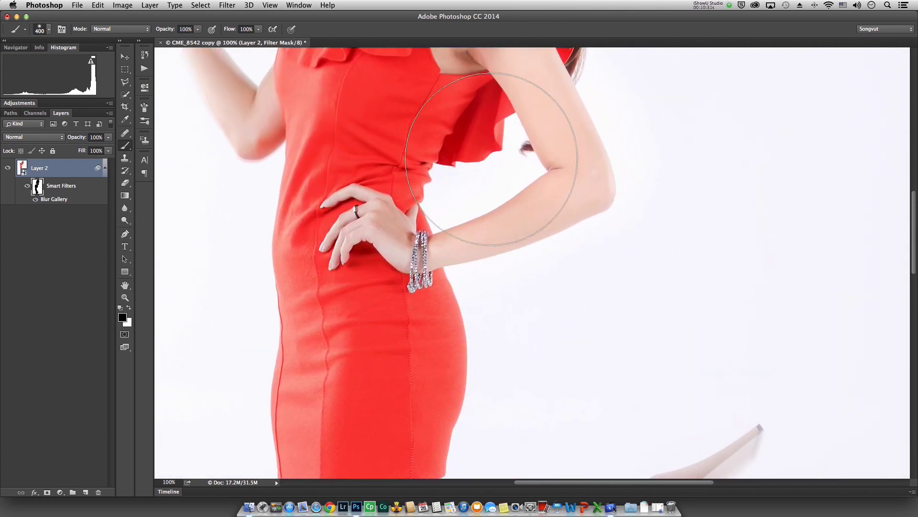
left_click_drag(397, 298, 342, 135)
key("super+0")
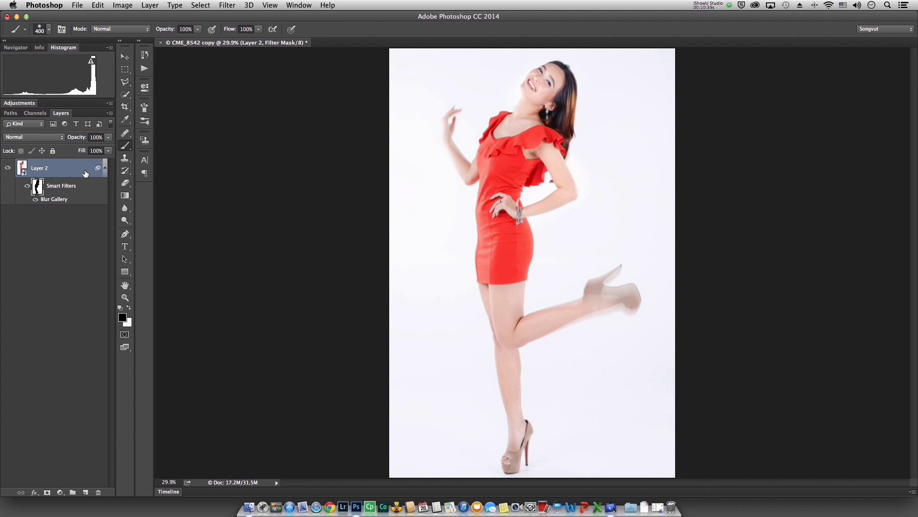
Duplicate Layer 2 and delete the copy's Smart Filters so it shows the sharp photo.
left_click(84, 173)
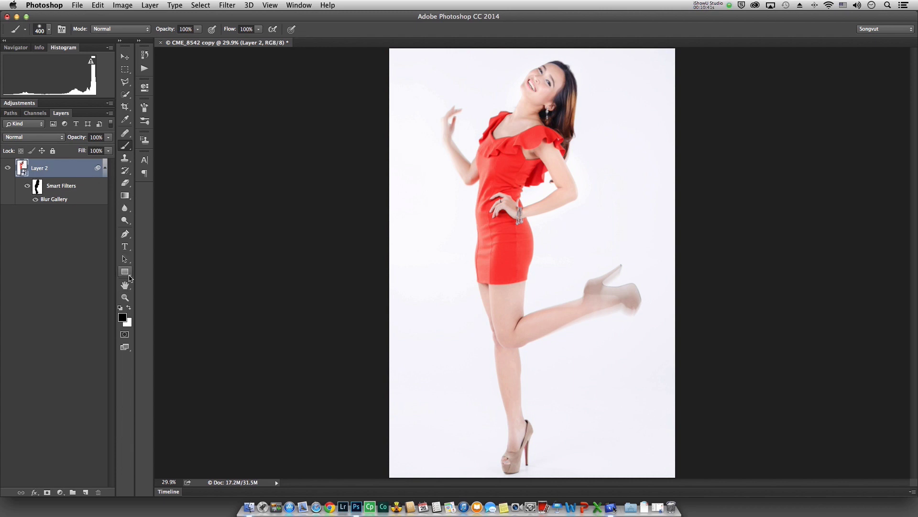
mouse_move(69, 167)
left_mouse_down()
mouse_move(102, 467)
mouse_move(86, 492)
left_mouse_up()
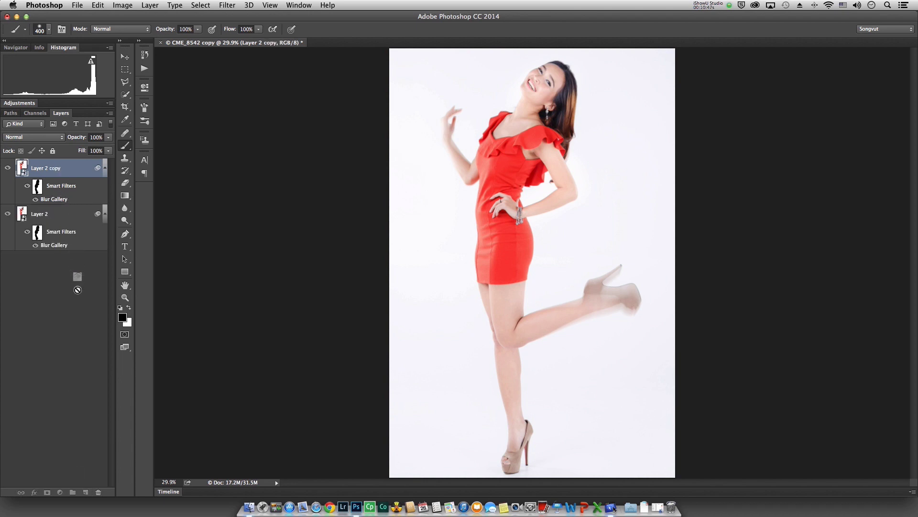
left_click_drag(99, 491, 99, 491)
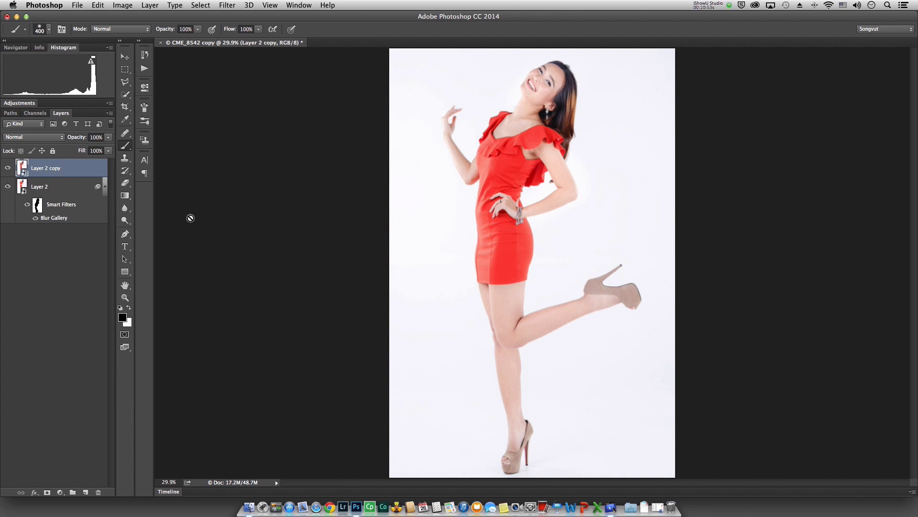
Set Layer 2 copy to Darken blending after trying Darker Color and toggling its visibility.
left_click(48, 139)
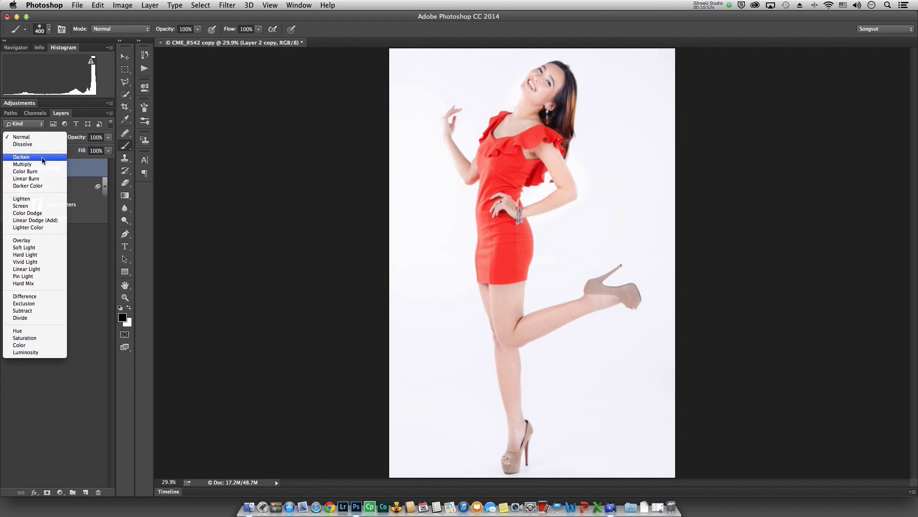
left_click(42, 156)
left_click(46, 138)
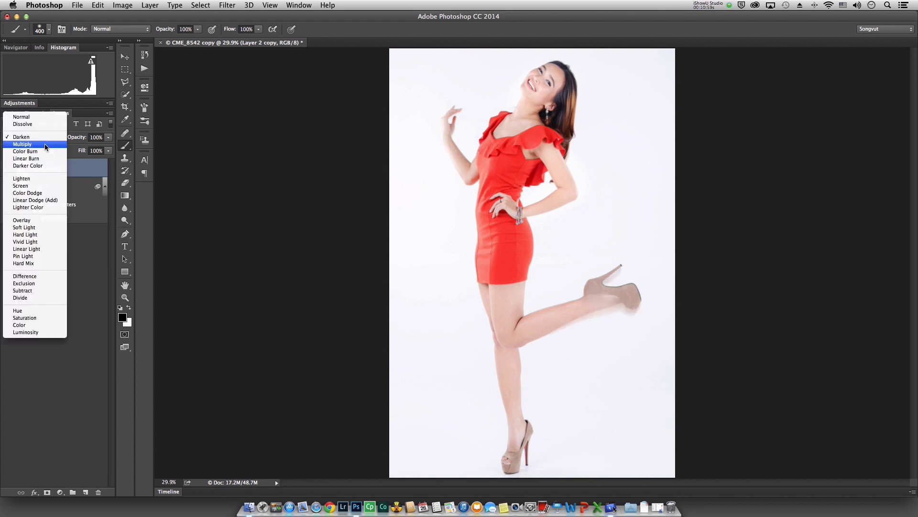
left_click(40, 164)
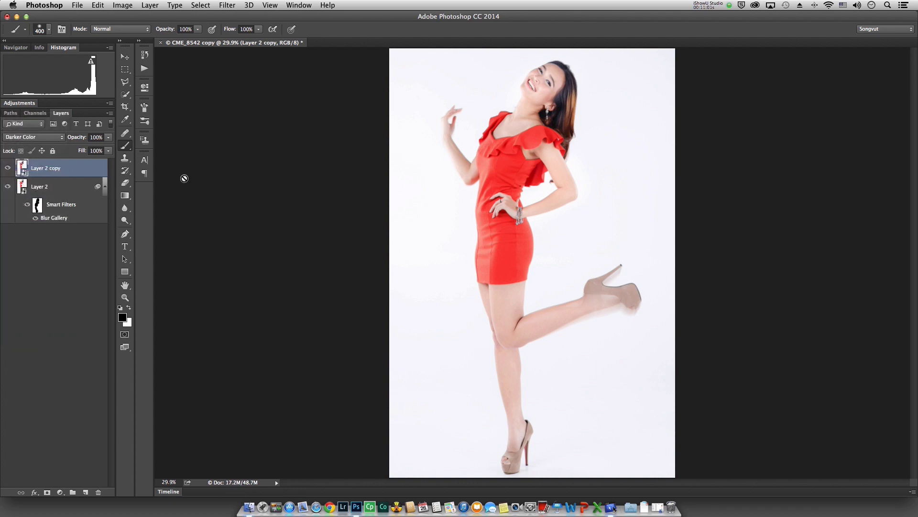
left_click(7, 168)
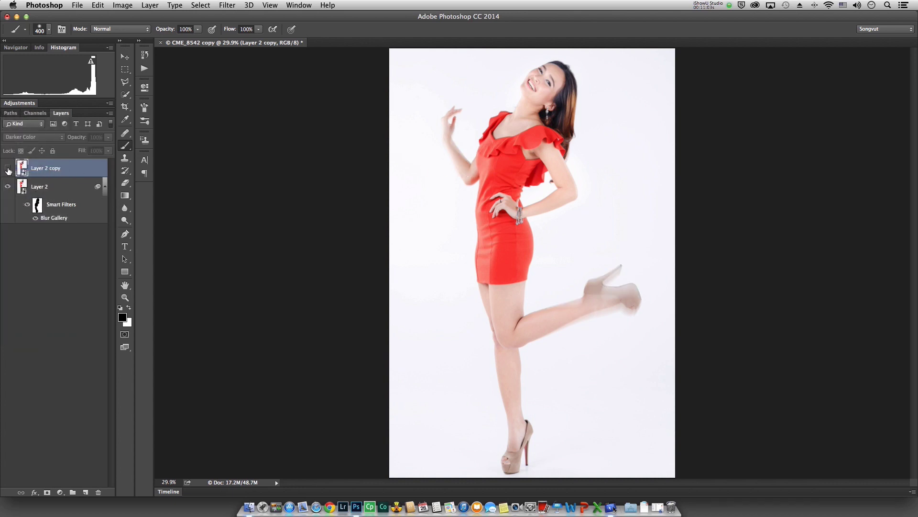
left_click(8, 169)
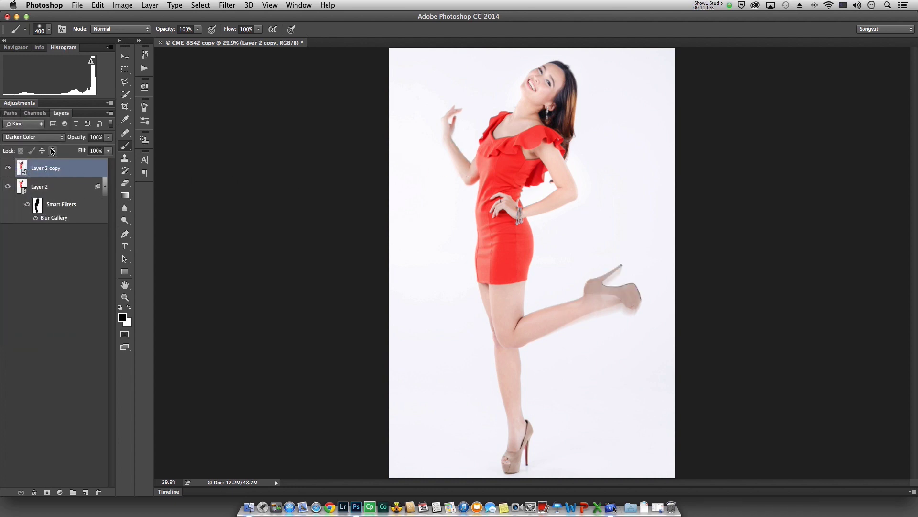
left_click(52, 137)
left_click(45, 108)
left_click(8, 168)
left_click(8, 169)
left_click(8, 168)
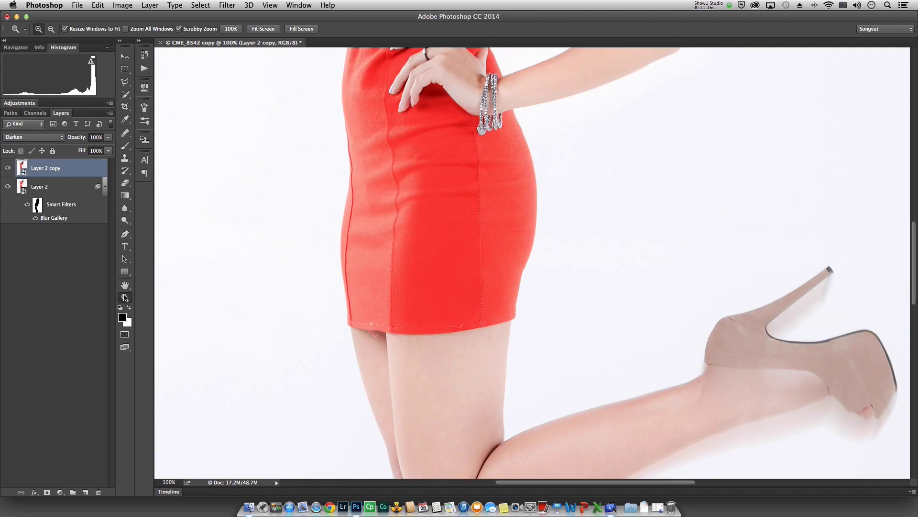
Zoom to 100% on the upper body and reopen Layer 2's Path Blur settings.
double_click(124, 298)
left_click(125, 285)
left_click_drag(266, 131, 411, 329)
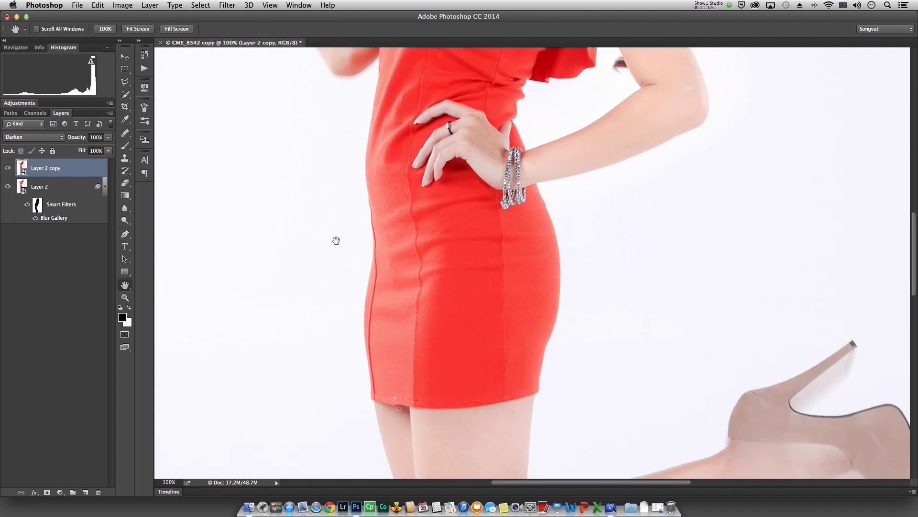
left_click(27, 205)
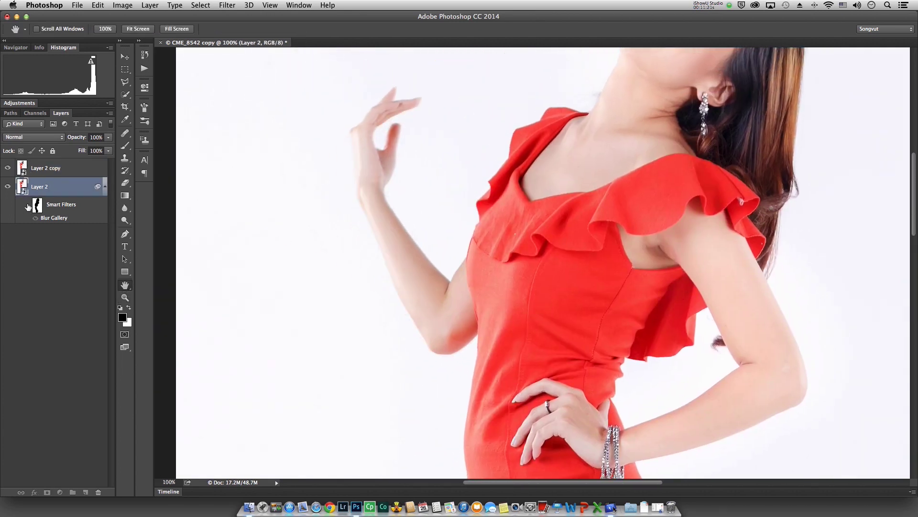
left_click(25, 205)
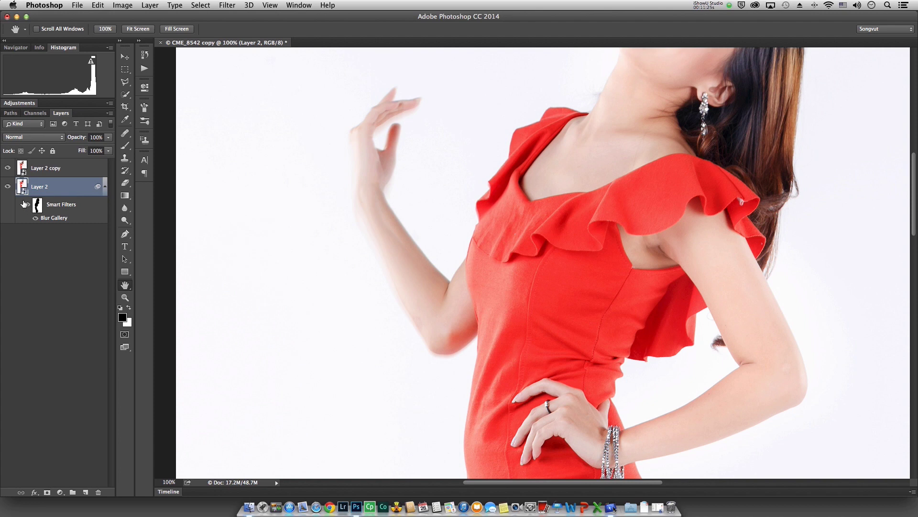
double_click(59, 219)
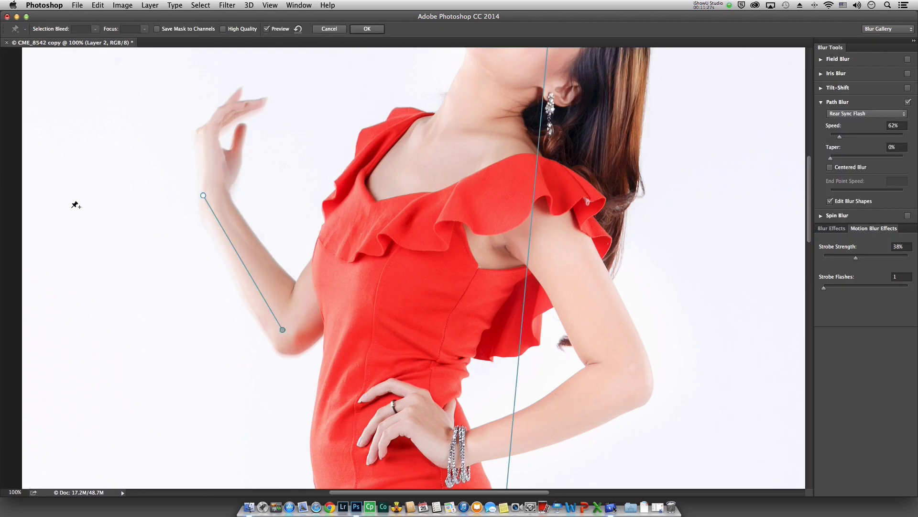
Curve the arm streak's hand end down-left at 140 px end-point speed and apply it.
left_click(203, 195)
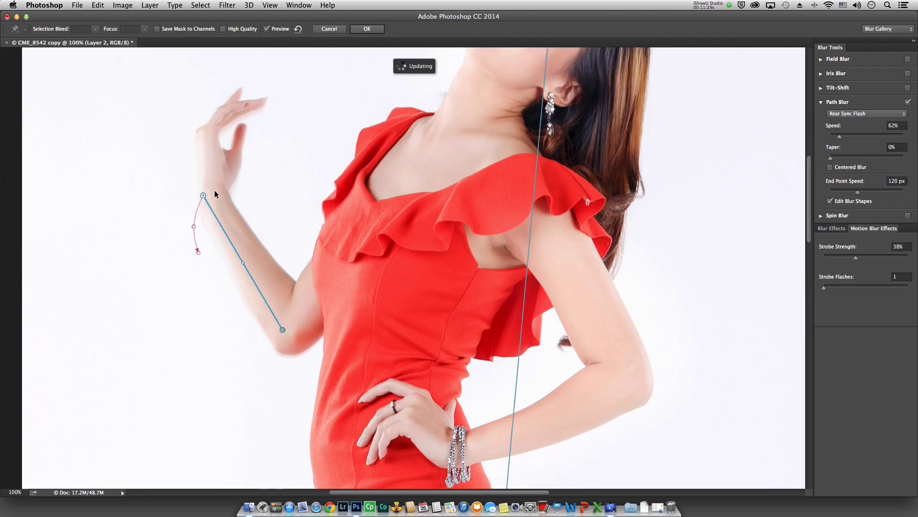
left_click_drag(199, 258, 196, 264)
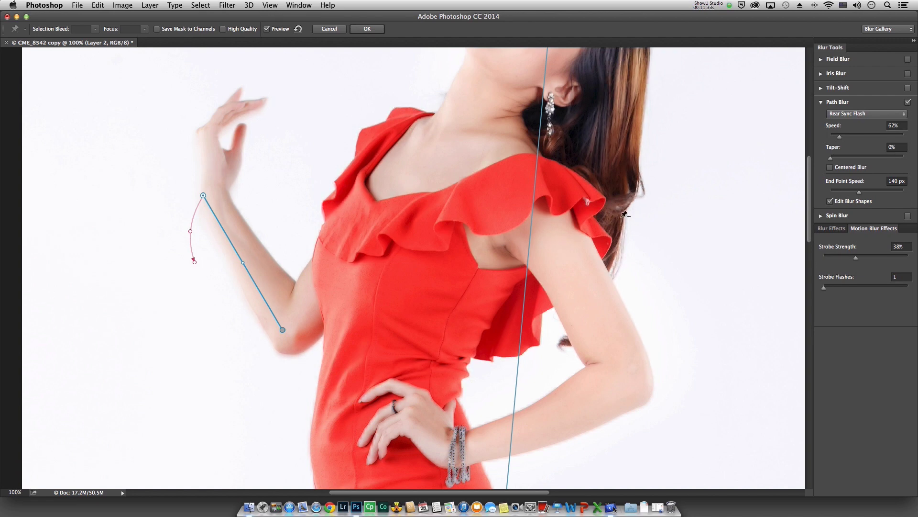
left_click(374, 31)
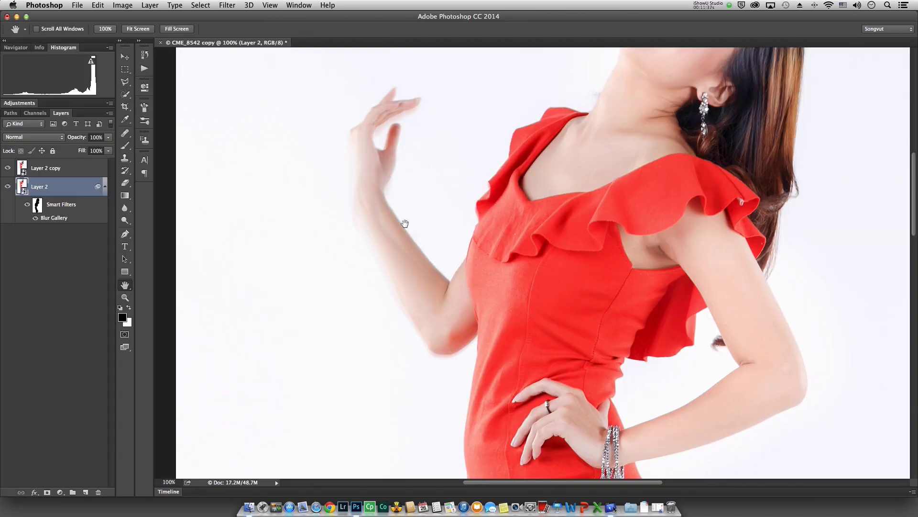
left_click(27, 206)
left_click_drag(510, 339, 349, 123)
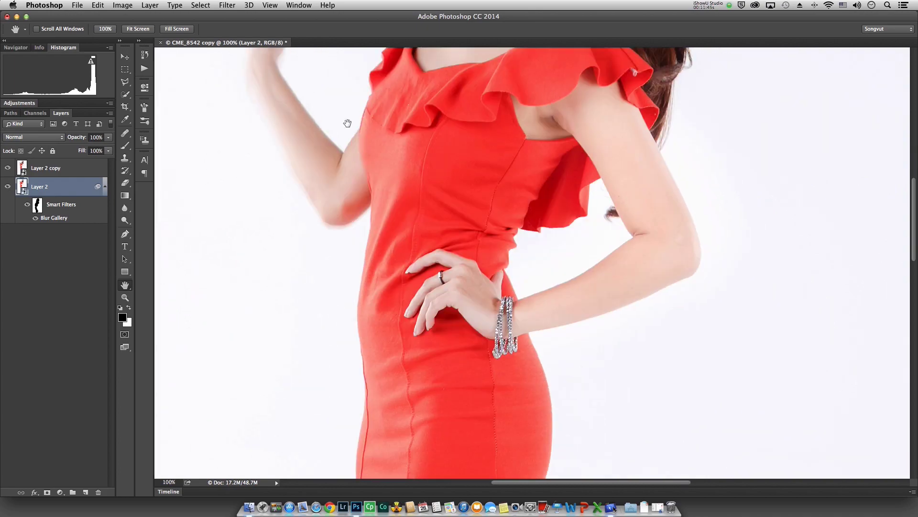
mouse_move(499, 466)
left_mouse_down()
mouse_move(418, 304)
mouse_move(432, 73)
left_mouse_up()
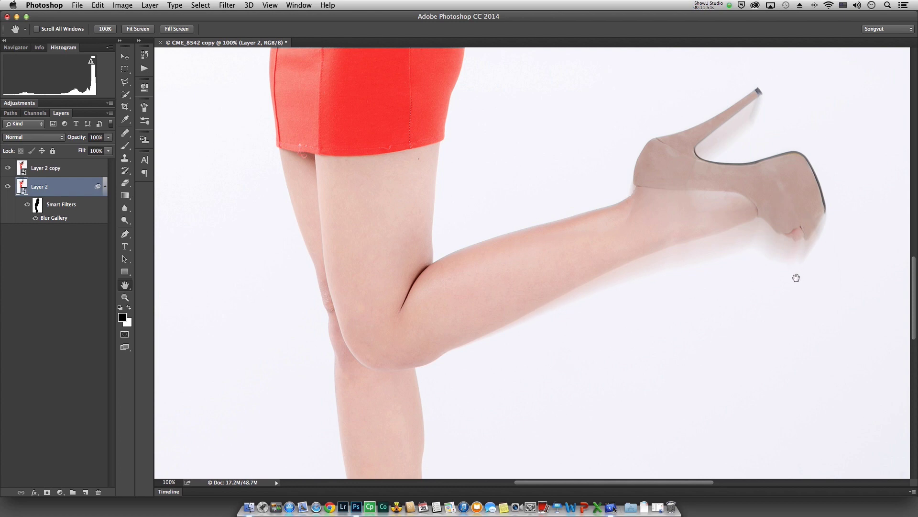
left_click(43, 167)
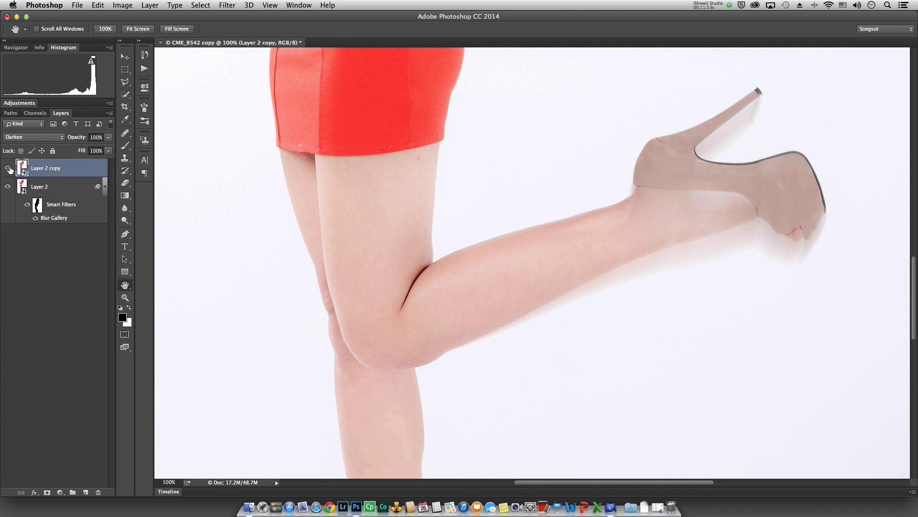
left_click(8, 168)
left_click(8, 168)
left_click(8, 168)
left_click_drag(316, 116, 321, 164)
scroll(381, 228, "up", 15)
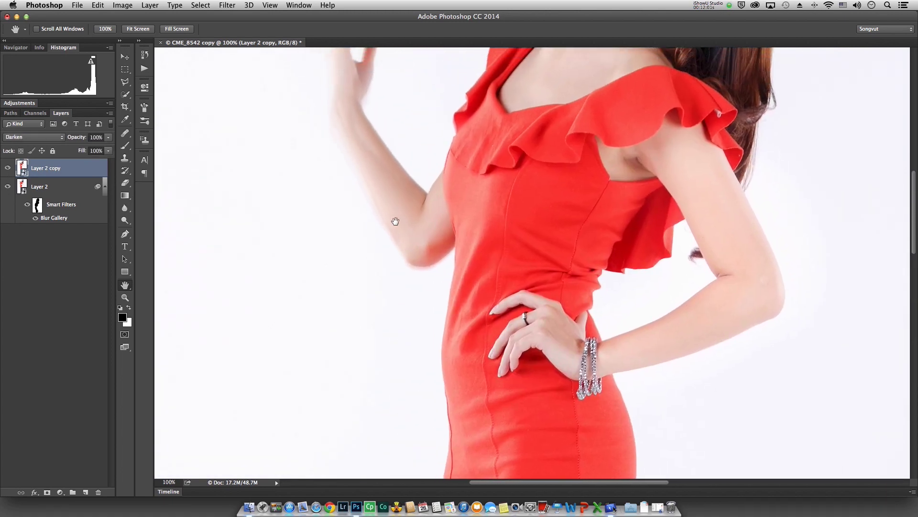
left_click(8, 168)
left_click(8, 168)
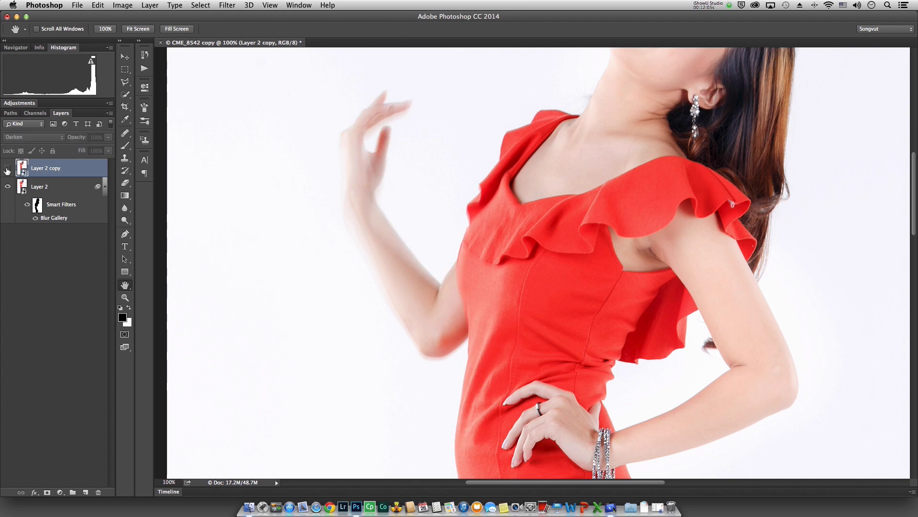
left_click(8, 168)
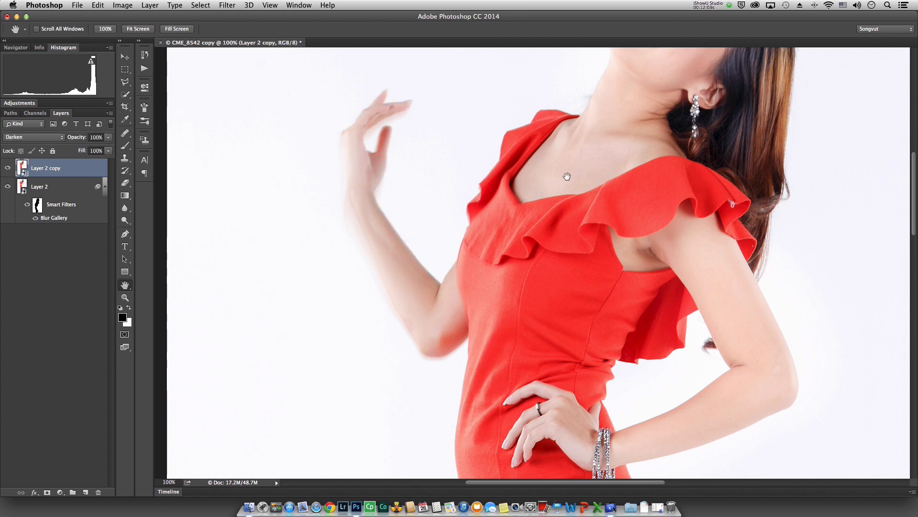
left_click_drag(567, 177, 494, 297)
key("ctrl+0")
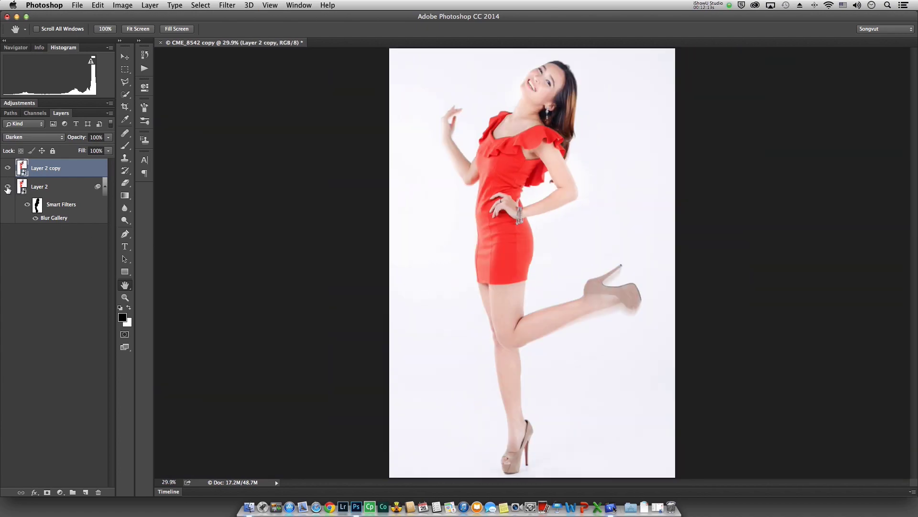
left_click(28, 205)
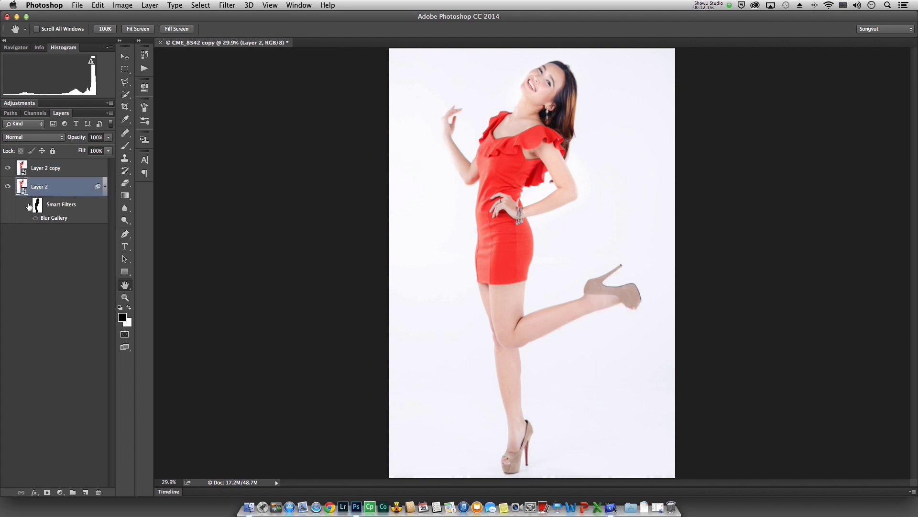
left_click(27, 205)
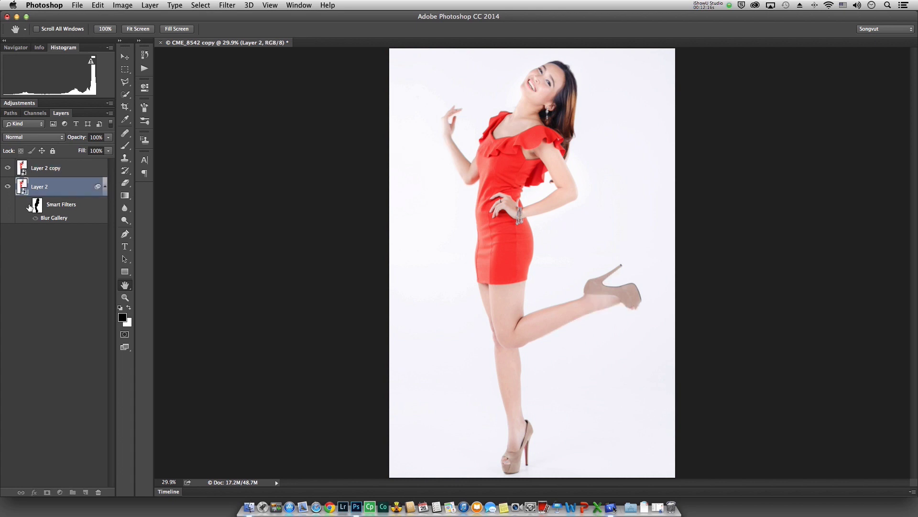
Raise the shoe end-point speed to about 529 px and the arm's to 228 px.
double_click(54, 219)
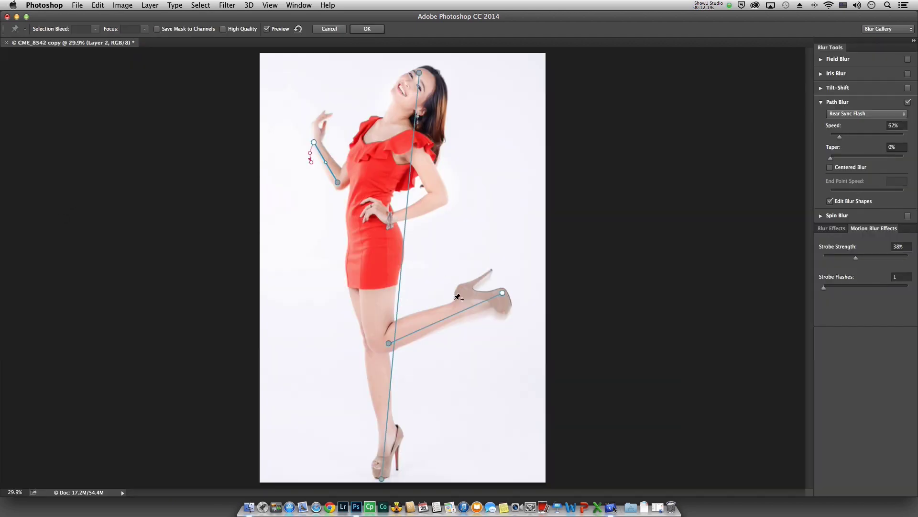
left_click(502, 293)
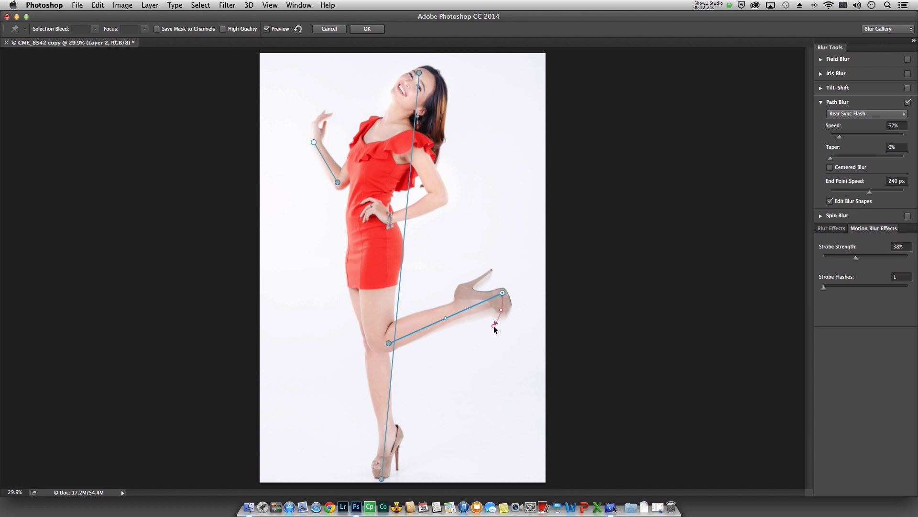
left_click_drag(494, 326, 492, 333)
left_click_drag(482, 346, 479, 360)
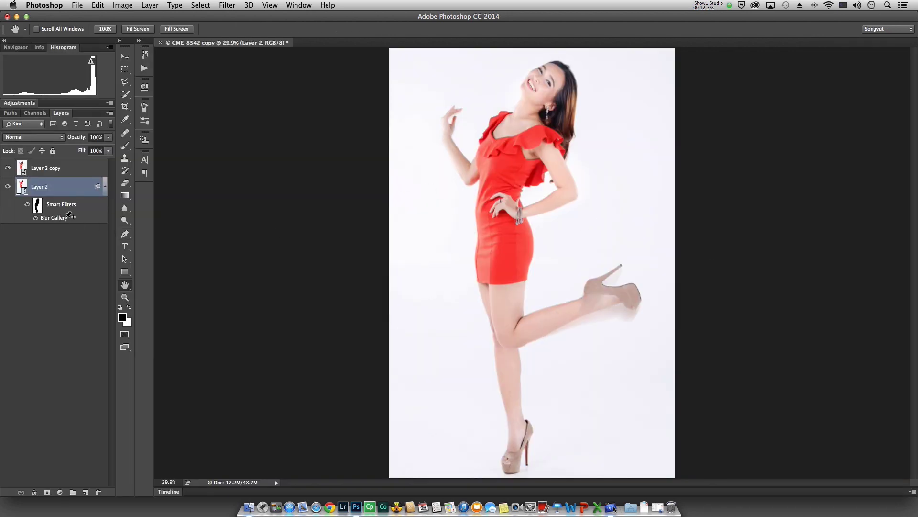
double_click(69, 216)
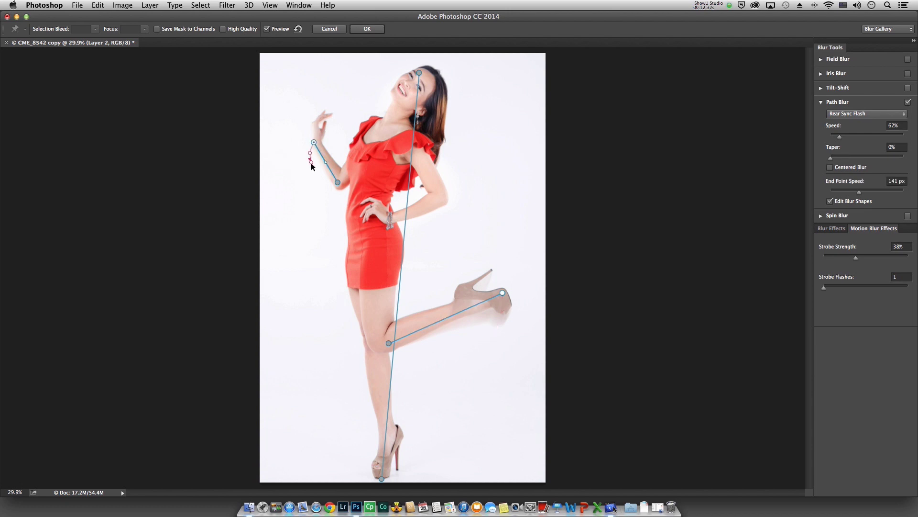
left_click_drag(312, 166, 305, 173)
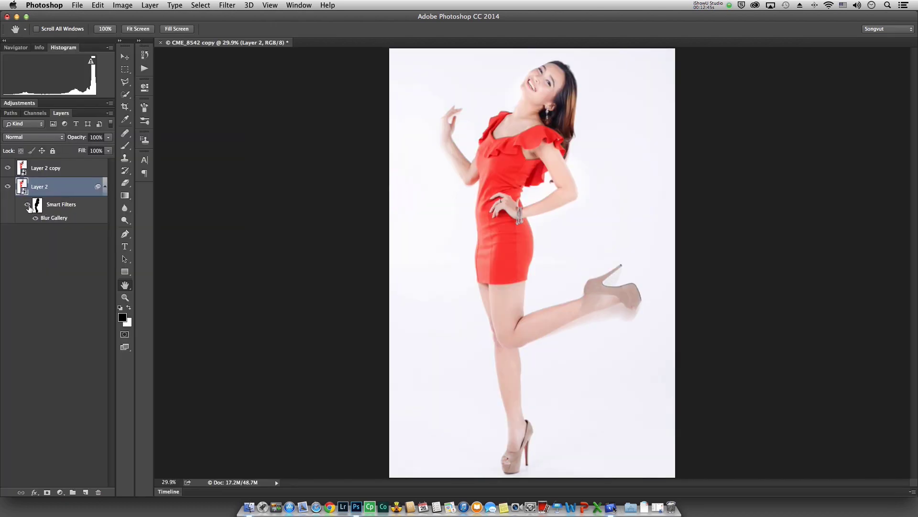
left_click(27, 205)
left_click(28, 205)
left_click(28, 205)
double_click(124, 297)
left_click(125, 285)
left_click_drag(368, 81, 410, 363)
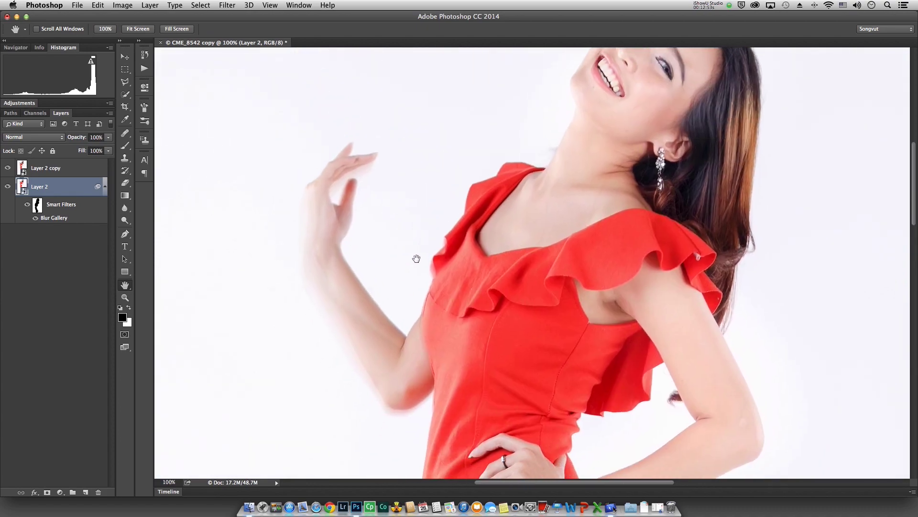
left_click(27, 206)
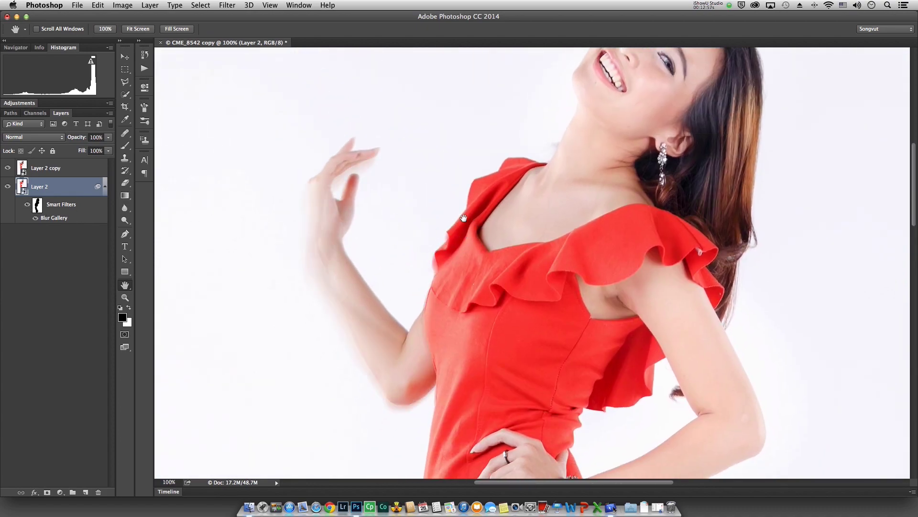